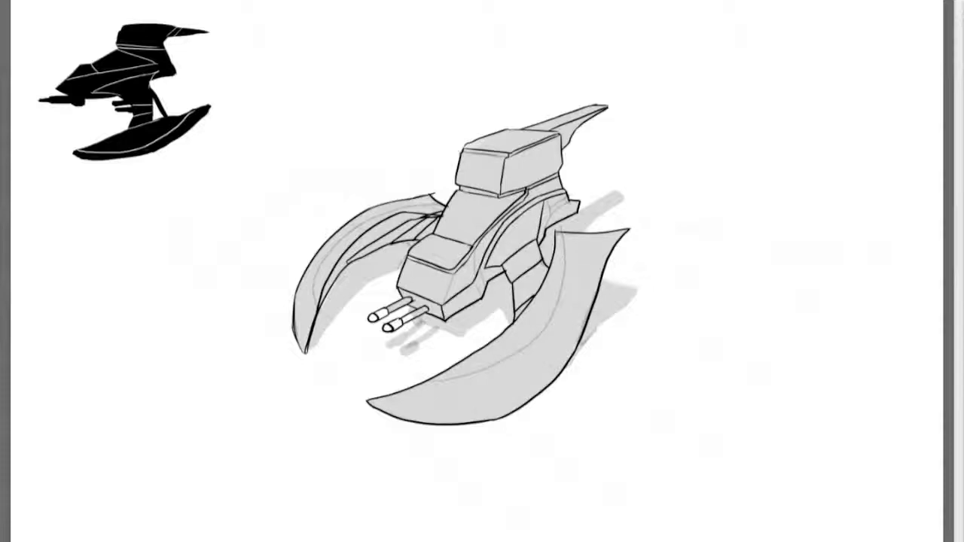
Step: Brush soft white highlights across the large foreground crescent wing and the adjacent side of the hull
{"action": "left_click_drag", "start_coordinate": [577, 263], "coordinate": [406, 397]}
{"action": "left_click_drag", "start_coordinate": [512, 331], "coordinate": [399, 401]}
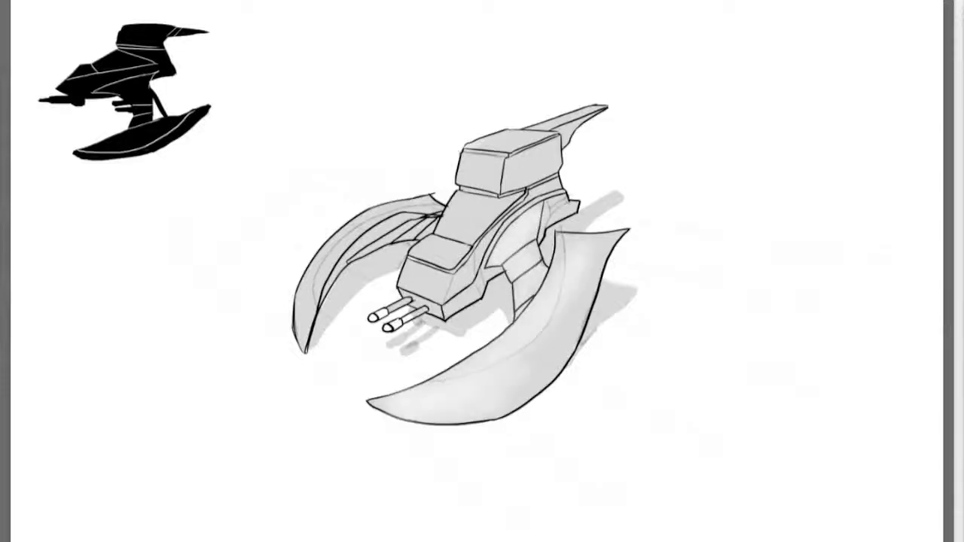
{"action": "left_click_drag", "start_coordinate": [545, 373], "coordinate": [388, 399]}
{"action": "left_click_drag", "start_coordinate": [563, 312], "coordinate": [421, 387]}
Step: Lighten the hull's sloping top plates and nose front, and softly shade the side edge of the nose
{"action": "mouse_move", "coordinate": [445, 241]}
{"action": "left_mouse_down"}
{"action": "mouse_move", "coordinate": [419, 267]}
{"action": "mouse_move", "coordinate": [413, 248]}
{"action": "left_mouse_up"}
{"action": "mouse_move", "coordinate": [472, 189]}
{"action": "left_mouse_down"}
{"action": "mouse_move", "coordinate": [438, 233]}
{"action": "mouse_move", "coordinate": [450, 235]}
{"action": "left_mouse_up"}
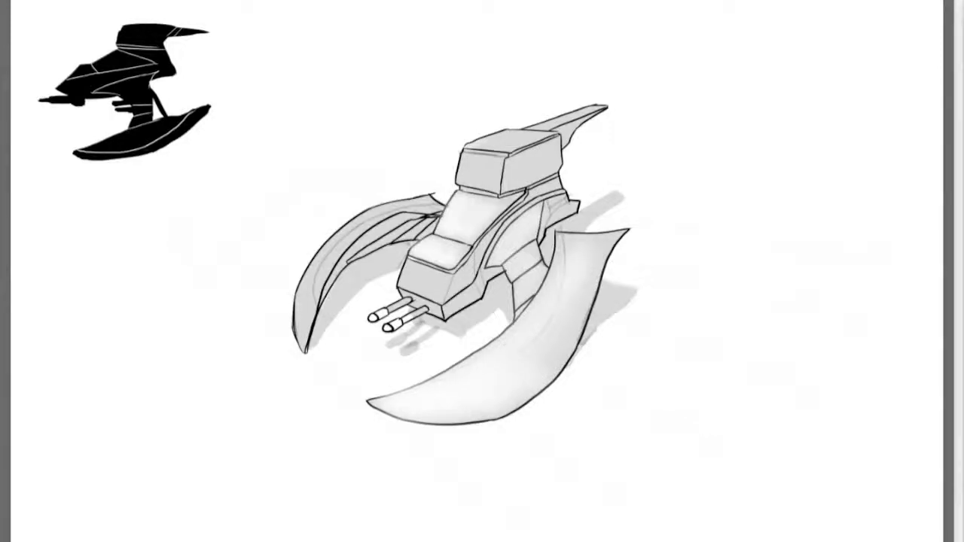
{"action": "mouse_move", "coordinate": [518, 195]}
{"action": "left_mouse_down"}
{"action": "mouse_move", "coordinate": [461, 244]}
{"action": "mouse_move", "coordinate": [471, 252]}
{"action": "left_mouse_up"}
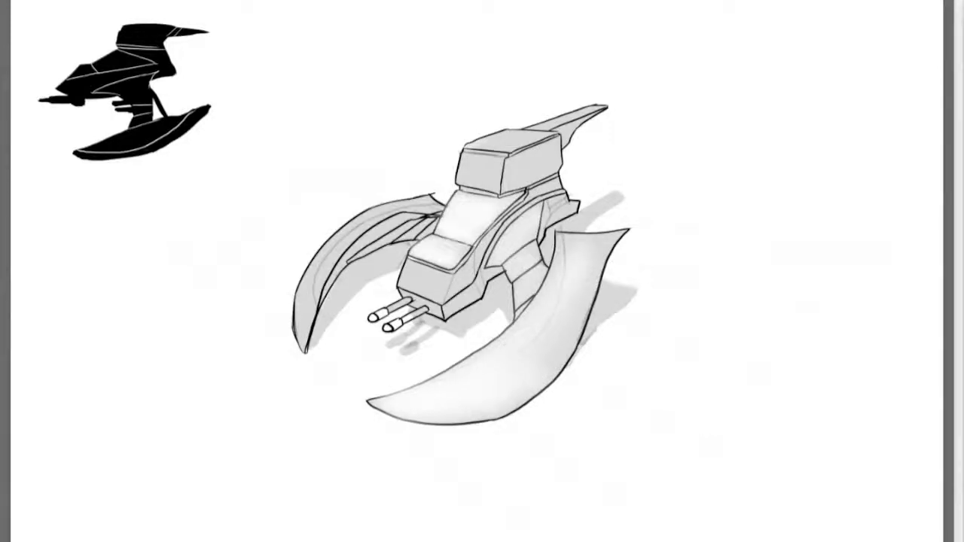
{"action": "mouse_move", "coordinate": [416, 270]}
{"action": "left_mouse_down"}
{"action": "mouse_move", "coordinate": [403, 291]}
{"action": "mouse_move", "coordinate": [441, 289]}
{"action": "mouse_move", "coordinate": [417, 264]}
{"action": "left_mouse_up"}
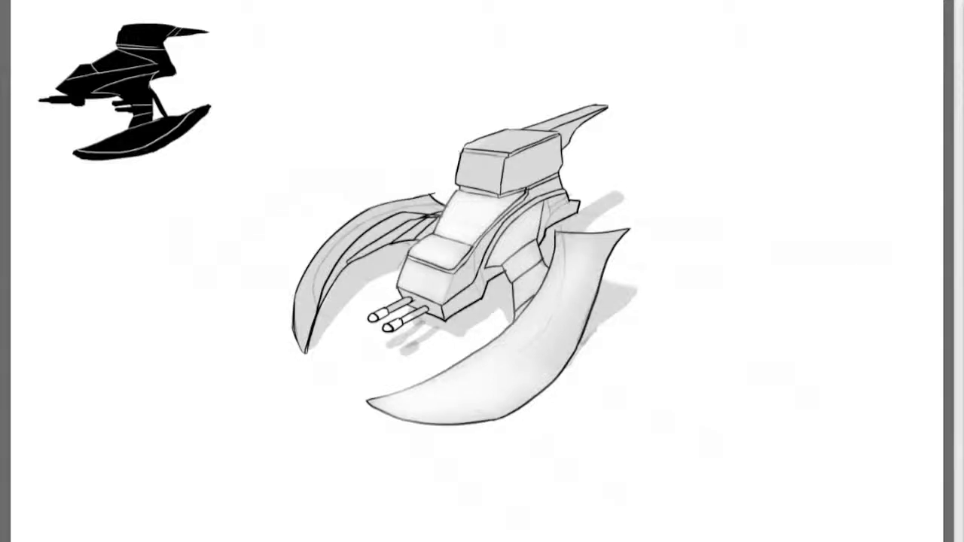
{"action": "left_click_drag", "start_coordinate": [452, 306], "coordinate": [497, 235]}
{"action": "mouse_move", "coordinate": [467, 268]}
{"action": "left_mouse_down"}
{"action": "mouse_move", "coordinate": [454, 288]}
{"action": "mouse_move", "coordinate": [486, 238]}
{"action": "left_mouse_up"}
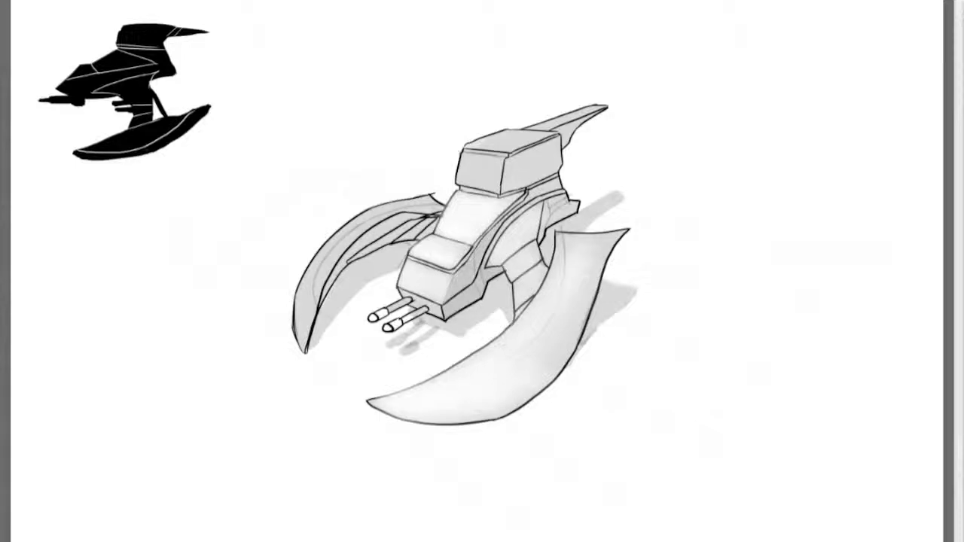
Step: Lighten the far crescent wing and the front of the upper block, and tone the rear fin and tail spike
{"action": "left_click_drag", "start_coordinate": [302, 325], "coordinate": [407, 205]}
{"action": "left_click_drag", "start_coordinate": [346, 243], "coordinate": [302, 338]}
{"action": "mouse_move", "coordinate": [464, 159]}
{"action": "left_mouse_down"}
{"action": "mouse_move", "coordinate": [486, 177]}
{"action": "mouse_move", "coordinate": [462, 180]}
{"action": "mouse_move", "coordinate": [555, 143]}
{"action": "left_mouse_up"}
{"action": "left_click_drag", "start_coordinate": [545, 231], "coordinate": [570, 205]}
{"action": "left_click_drag", "start_coordinate": [565, 139], "coordinate": [621, 103]}
{"action": "mouse_move", "coordinate": [348, 257]}
{"action": "left_mouse_down"}
{"action": "mouse_move", "coordinate": [416, 216]}
{"action": "mouse_move", "coordinate": [325, 298]}
{"action": "left_mouse_up"}
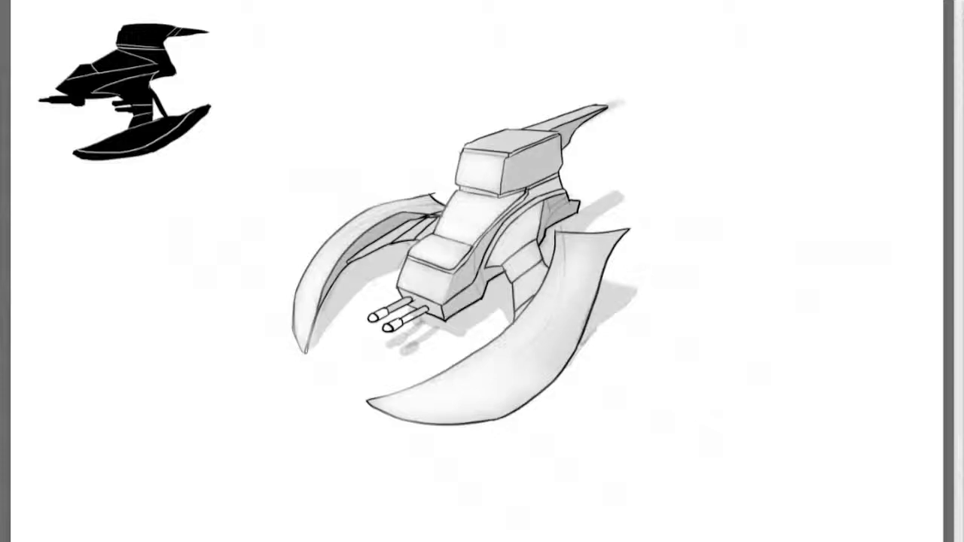
Step: Add soft shadows beneath the upper block, on the lower wing strut, behind the side armour and under the far wing
{"action": "left_click_drag", "start_coordinate": [518, 203], "coordinate": [558, 178]}
{"action": "left_click_drag", "start_coordinate": [515, 316], "coordinate": [548, 268]}
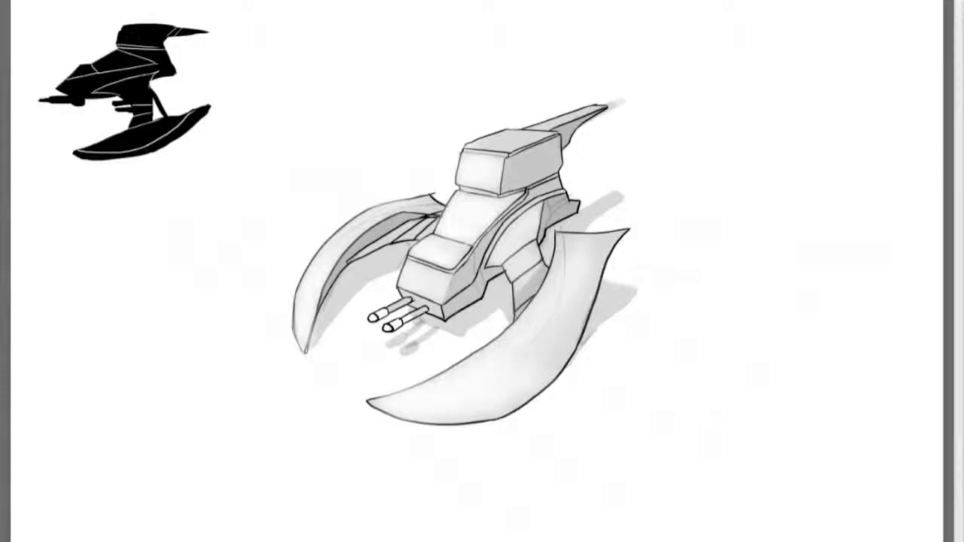
{"action": "left_click_drag", "start_coordinate": [416, 218], "coordinate": [351, 259]}
{"action": "left_click_drag", "start_coordinate": [493, 196], "coordinate": [458, 189]}
{"action": "left_click_drag", "start_coordinate": [553, 177], "coordinate": [521, 195]}
{"action": "left_click_drag", "start_coordinate": [548, 202], "coordinate": [540, 240]}
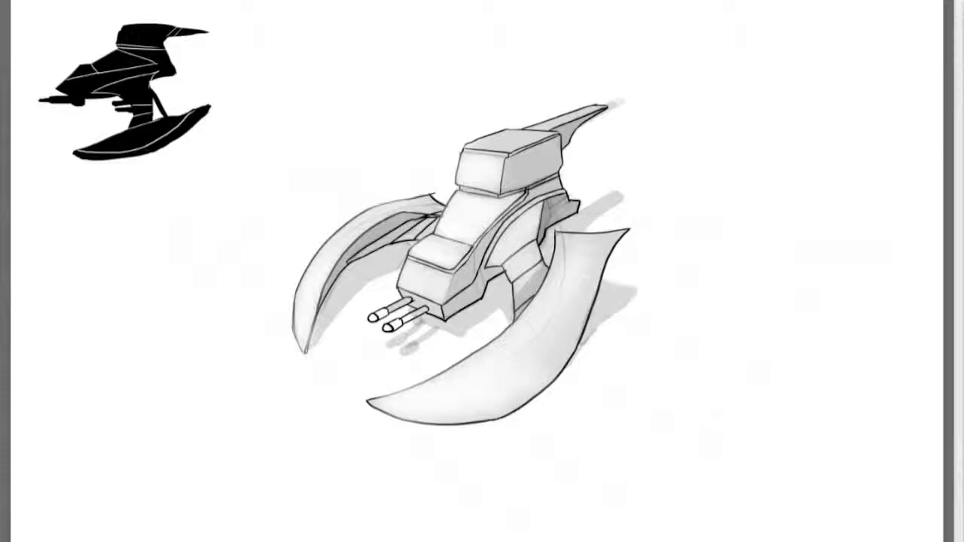
Step: Shade the side face of the upper block darker, undoing and repainting a stroke for an even tone
{"action": "left_click_drag", "start_coordinate": [554, 151], "coordinate": [510, 181]}
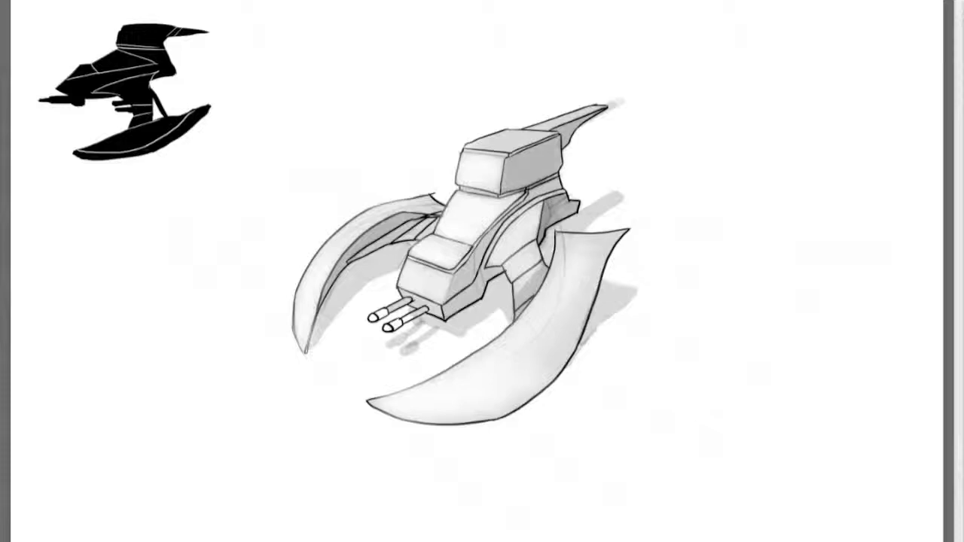
{"action": "left_click_drag", "start_coordinate": [556, 149], "coordinate": [509, 190]}
{"action": "key", "text": "ctrl+z"}
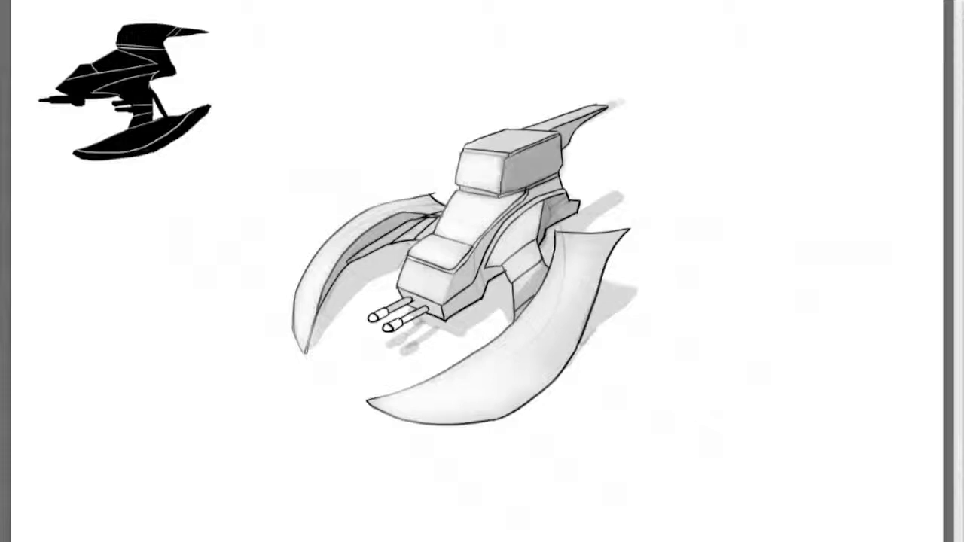
{"action": "left_click_drag", "start_coordinate": [514, 156], "coordinate": [511, 188]}
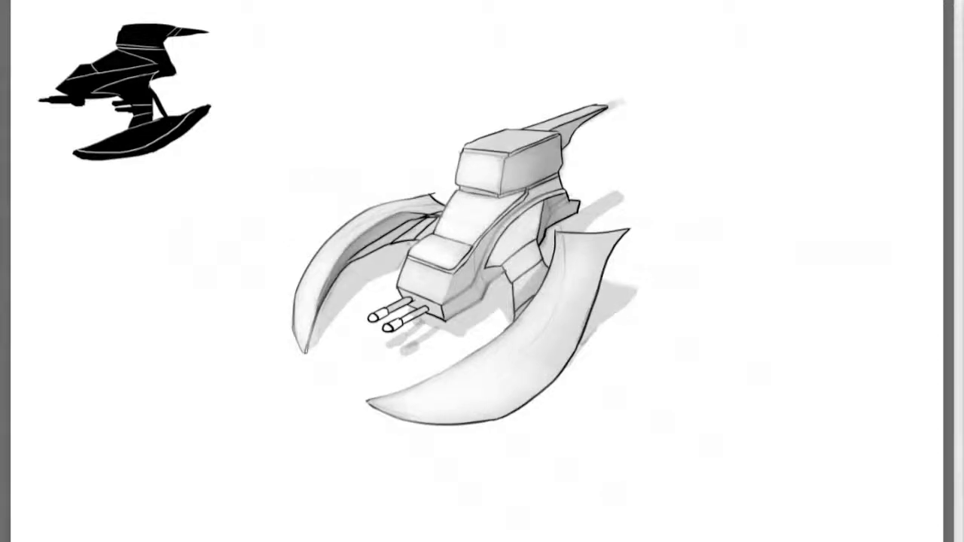
Step: Darken the inner curved face of the far wing from its root towards its tip
{"action": "left_click_drag", "start_coordinate": [363, 243], "coordinate": [324, 300]}
{"action": "mouse_move", "coordinate": [383, 229]}
{"action": "left_mouse_down"}
{"action": "mouse_move", "coordinate": [354, 245]}
{"action": "mouse_move", "coordinate": [366, 240]}
{"action": "left_mouse_up"}
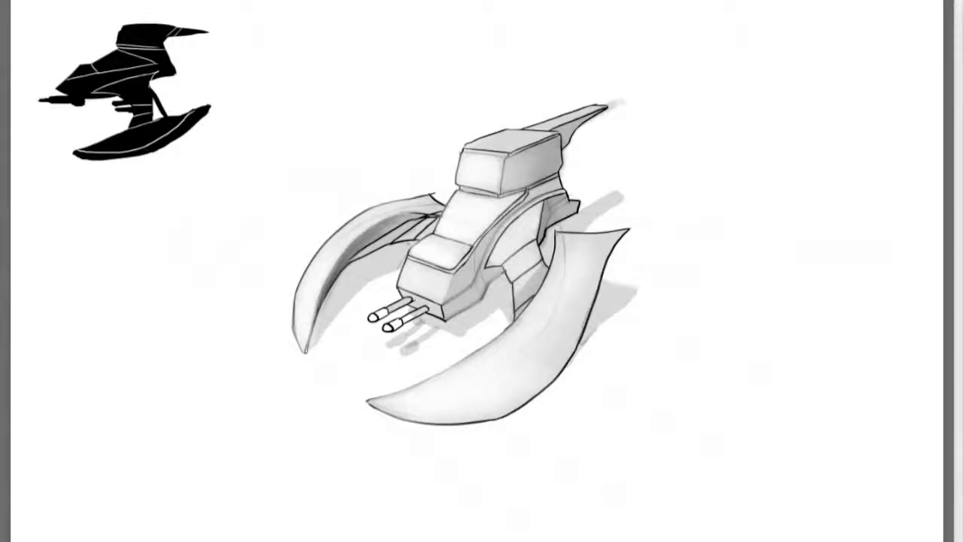
{"action": "mouse_move", "coordinate": [418, 215]}
{"action": "left_mouse_down"}
{"action": "mouse_move", "coordinate": [383, 231]}
{"action": "mouse_move", "coordinate": [367, 228]}
{"action": "left_mouse_up"}
Step: Soften the lines and blend the shading on the foreground wing's joint and the far wing's support struts
{"action": "left_click_drag", "start_coordinate": [538, 283], "coordinate": [518, 310]}
{"action": "mouse_move", "coordinate": [539, 263]}
{"action": "left_mouse_down"}
{"action": "mouse_move", "coordinate": [515, 279]}
{"action": "mouse_move", "coordinate": [503, 271]}
{"action": "mouse_move", "coordinate": [499, 236]}
{"action": "left_mouse_up"}
{"action": "mouse_move", "coordinate": [485, 268]}
{"action": "left_mouse_down"}
{"action": "mouse_move", "coordinate": [521, 215]}
{"action": "mouse_move", "coordinate": [543, 202]}
{"action": "mouse_move", "coordinate": [506, 283]}
{"action": "mouse_move", "coordinate": [515, 297]}
{"action": "mouse_move", "coordinate": [512, 278]}
{"action": "left_mouse_up"}
{"action": "mouse_move", "coordinate": [540, 231]}
{"action": "left_mouse_down"}
{"action": "mouse_move", "coordinate": [530, 256]}
{"action": "mouse_move", "coordinate": [514, 257]}
{"action": "mouse_move", "coordinate": [543, 263]}
{"action": "mouse_move", "coordinate": [536, 305]}
{"action": "mouse_move", "coordinate": [515, 322]}
{"action": "mouse_move", "coordinate": [550, 274]}
{"action": "left_mouse_up"}
{"action": "mouse_move", "coordinate": [363, 256]}
{"action": "left_mouse_down"}
{"action": "mouse_move", "coordinate": [431, 220]}
{"action": "mouse_move", "coordinate": [433, 229]}
{"action": "left_mouse_up"}
Step: Smear the upper block, tail spike and rear hull edge outwards into motion streaks behind the ship
{"action": "mouse_move", "coordinate": [508, 155]}
{"action": "left_mouse_down"}
{"action": "mouse_move", "coordinate": [560, 135]}
{"action": "mouse_move", "coordinate": [562, 149]}
{"action": "left_mouse_up"}
{"action": "mouse_move", "coordinate": [503, 131]}
{"action": "left_mouse_down"}
{"action": "mouse_move", "coordinate": [552, 134]}
{"action": "mouse_move", "coordinate": [640, 95]}
{"action": "left_mouse_up"}
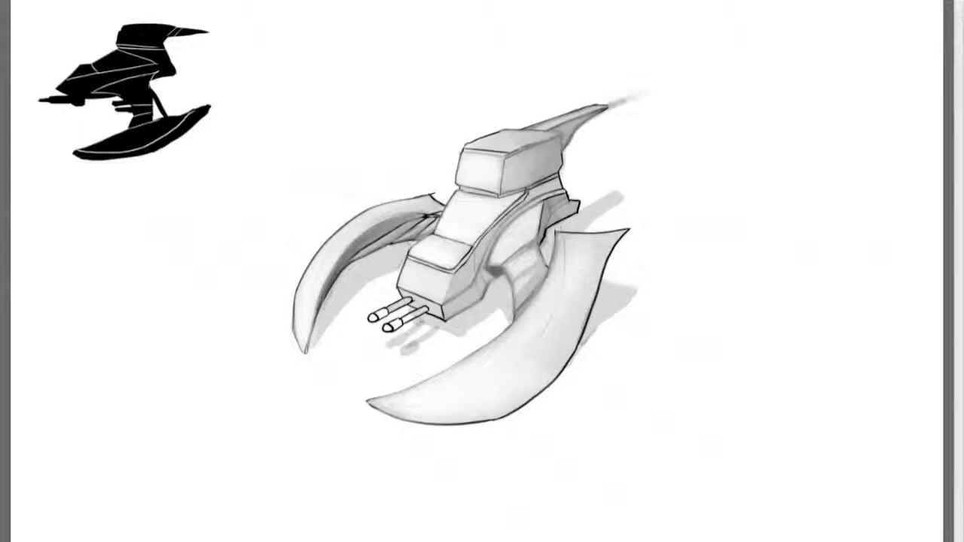
{"action": "left_click_drag", "start_coordinate": [569, 147], "coordinate": [644, 93]}
{"action": "left_click_drag", "start_coordinate": [560, 176], "coordinate": [590, 131]}
{"action": "mouse_move", "coordinate": [565, 200]}
{"action": "left_mouse_down"}
{"action": "mouse_move", "coordinate": [608, 187]}
{"action": "mouse_move", "coordinate": [589, 164]}
{"action": "mouse_move", "coordinate": [616, 154]}
{"action": "left_mouse_up"}
{"action": "mouse_move", "coordinate": [580, 132]}
{"action": "left_mouse_down"}
{"action": "mouse_move", "coordinate": [625, 110]}
{"action": "mouse_move", "coordinate": [595, 130]}
{"action": "left_mouse_up"}
{"action": "left_click_drag", "start_coordinate": [562, 160], "coordinate": [589, 149]}
Step: Pull motion streaks backwards off the foreground wing's trailing edge and tip and the far wing's root
{"action": "left_click_drag", "start_coordinate": [598, 281], "coordinate": [612, 268]}
{"action": "left_click_drag", "start_coordinate": [565, 363], "coordinate": [578, 349]}
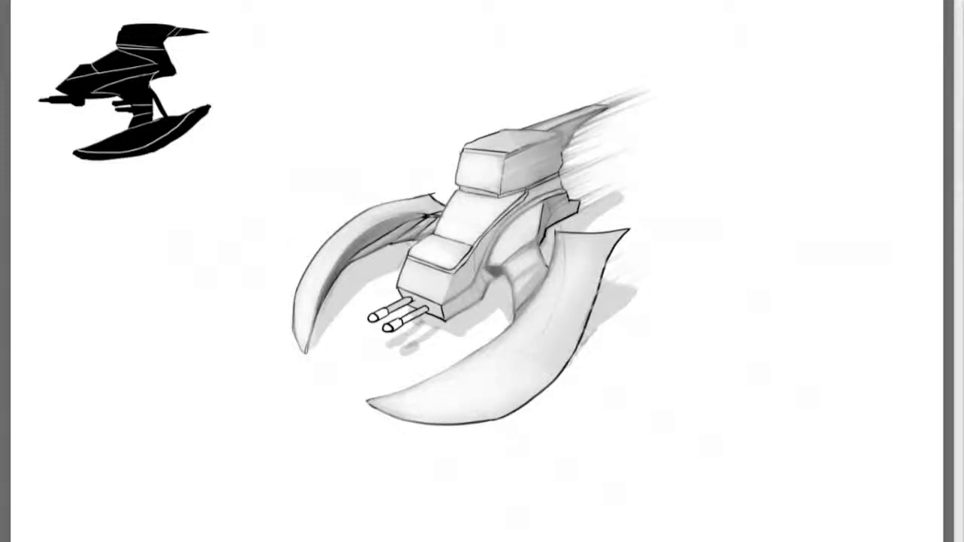
{"action": "left_click_drag", "start_coordinate": [433, 194], "coordinate": [453, 184]}
{"action": "left_click_drag", "start_coordinate": [611, 234], "coordinate": [651, 217]}
{"action": "left_click_drag", "start_coordinate": [605, 260], "coordinate": [631, 239]}
{"action": "left_click_drag", "start_coordinate": [527, 403], "coordinate": [593, 344]}
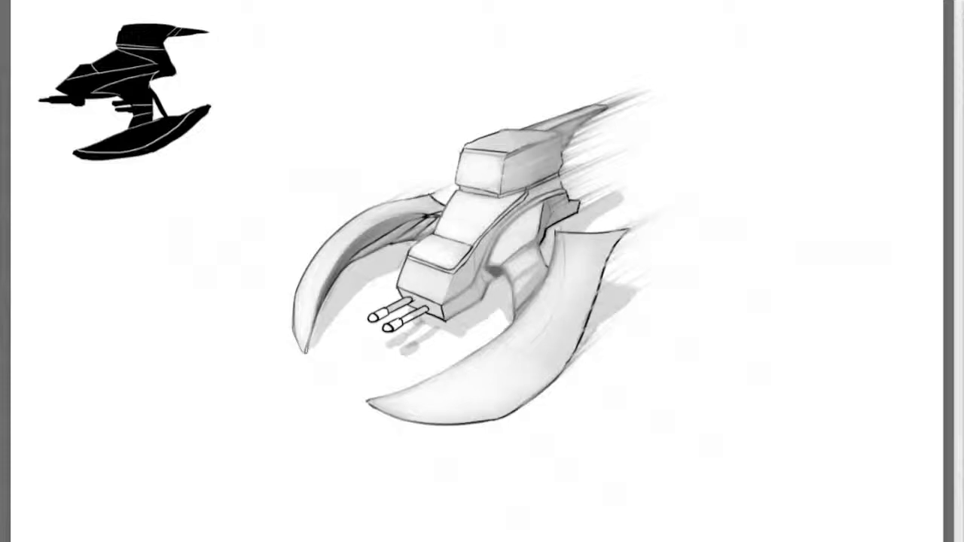
Step: Blend the hull's black panel lines into soft shading around the neck, rear fin and tail spike base
{"action": "mouse_move", "coordinate": [402, 267]}
{"action": "left_mouse_down"}
{"action": "mouse_move", "coordinate": [402, 287]}
{"action": "mouse_move", "coordinate": [409, 265]}
{"action": "mouse_move", "coordinate": [432, 298]}
{"action": "mouse_move", "coordinate": [416, 258]}
{"action": "mouse_move", "coordinate": [445, 270]}
{"action": "mouse_move", "coordinate": [525, 196]}
{"action": "left_mouse_up"}
{"action": "mouse_move", "coordinate": [553, 179]}
{"action": "left_mouse_down"}
{"action": "mouse_move", "coordinate": [503, 197]}
{"action": "mouse_move", "coordinate": [461, 188]}
{"action": "left_mouse_up"}
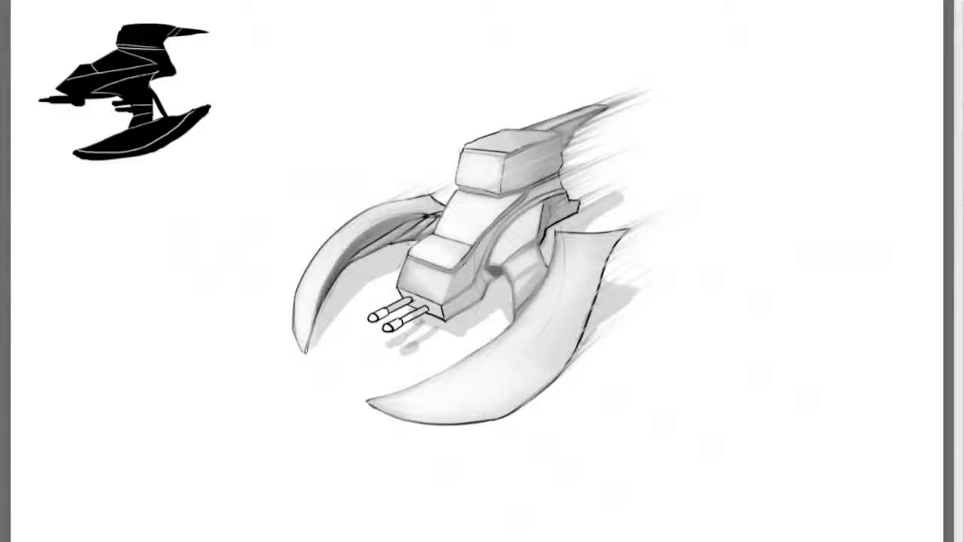
{"action": "mouse_move", "coordinate": [494, 154]}
{"action": "left_mouse_down"}
{"action": "mouse_move", "coordinate": [463, 149]}
{"action": "mouse_move", "coordinate": [491, 153]}
{"action": "left_mouse_up"}
{"action": "mouse_move", "coordinate": [560, 184]}
{"action": "left_mouse_down"}
{"action": "mouse_move", "coordinate": [521, 205]}
{"action": "mouse_move", "coordinate": [562, 180]}
{"action": "left_mouse_up"}
{"action": "left_click_drag", "start_coordinate": [546, 213], "coordinate": [575, 202]}
{"action": "left_click_drag", "start_coordinate": [565, 145], "coordinate": [590, 115]}
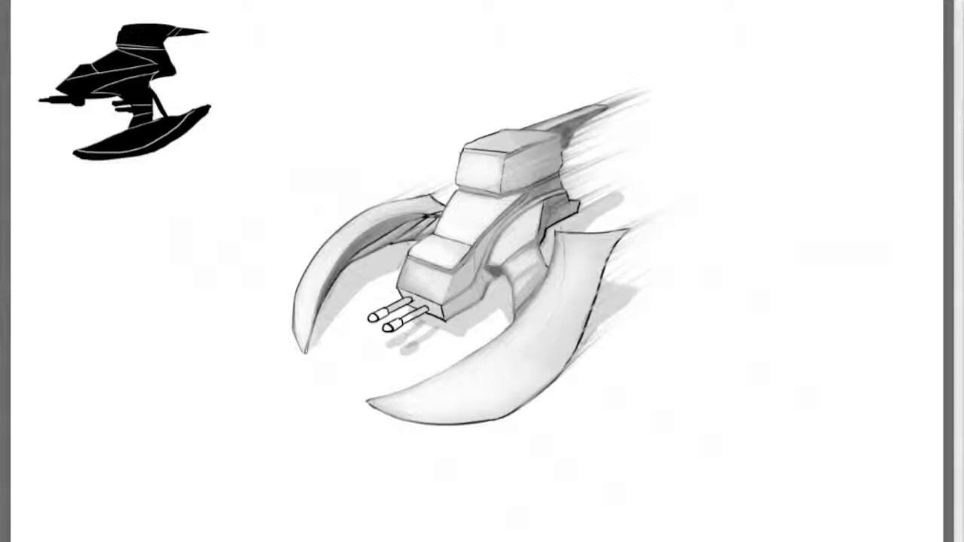
Step: Shade the side edge of the hull's sloping upper plate, undoing the first stroke across it
{"action": "mouse_move", "coordinate": [457, 197]}
{"action": "left_mouse_down"}
{"action": "mouse_move", "coordinate": [512, 200]}
{"action": "mouse_move", "coordinate": [473, 245]}
{"action": "left_mouse_up"}
{"action": "key", "text": "ctrl+z"}
{"action": "left_click_drag", "start_coordinate": [515, 197], "coordinate": [473, 239]}
{"action": "mouse_move", "coordinate": [504, 201]}
{"action": "left_mouse_down"}
{"action": "mouse_move", "coordinate": [480, 234]}
{"action": "mouse_move", "coordinate": [493, 218]}
{"action": "left_mouse_up"}
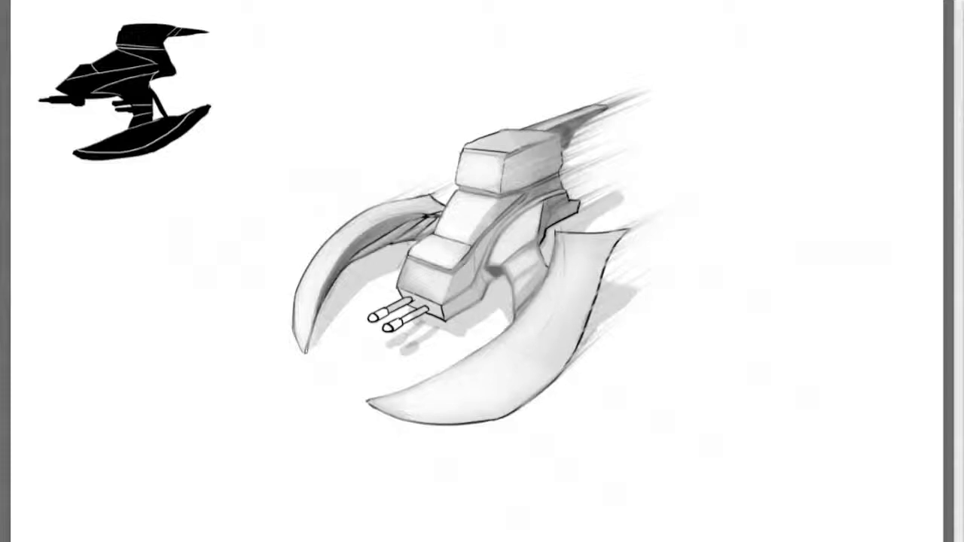
Step: Darken the cast shadow on the ground beneath the far wing, the hull and the foreground wing
{"action": "left_click_drag", "start_coordinate": [410, 245], "coordinate": [309, 348]}
{"action": "left_click_drag", "start_coordinate": [515, 279], "coordinate": [421, 334]}
{"action": "left_click_drag", "start_coordinate": [620, 194], "coordinate": [541, 268]}
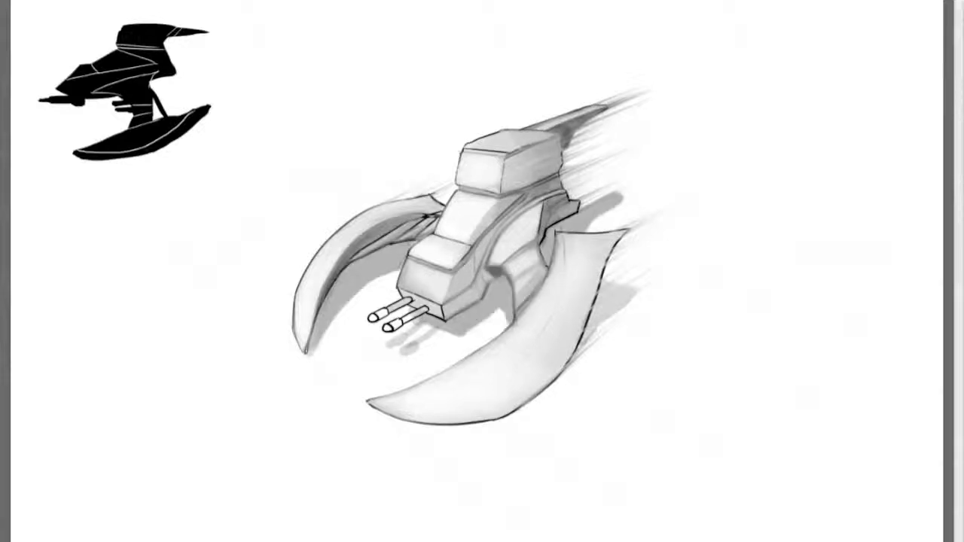
{"action": "left_click_drag", "start_coordinate": [631, 290], "coordinate": [581, 346]}
{"action": "left_click_drag", "start_coordinate": [637, 292], "coordinate": [591, 345]}
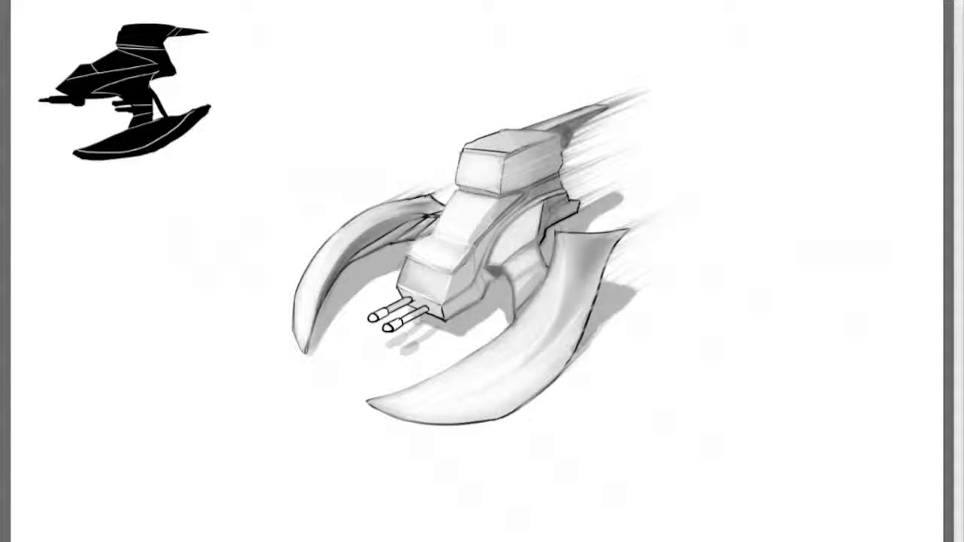
Step: Deepen the shading in the far wing's inner edge and the wing joint, and brighten the side armour and struts
{"action": "left_click_drag", "start_coordinate": [352, 248], "coordinate": [326, 288]}
{"action": "left_click_drag", "start_coordinate": [490, 269], "coordinate": [503, 275]}
{"action": "left_click_drag", "start_coordinate": [543, 218], "coordinate": [540, 248]}
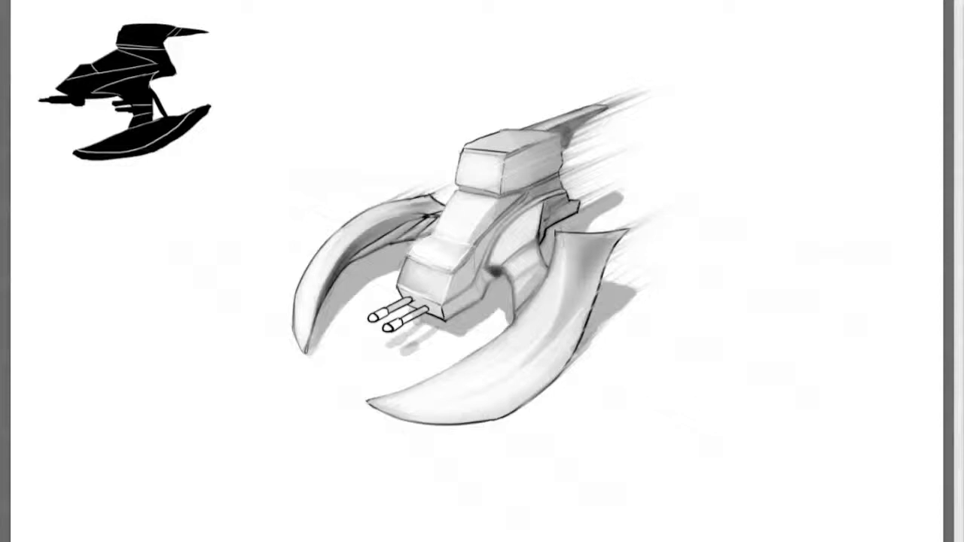
{"action": "left_click_drag", "start_coordinate": [517, 224], "coordinate": [508, 239]}
{"action": "left_click_drag", "start_coordinate": [508, 264], "coordinate": [523, 289]}
{"action": "left_click_drag", "start_coordinate": [401, 240], "coordinate": [431, 223]}
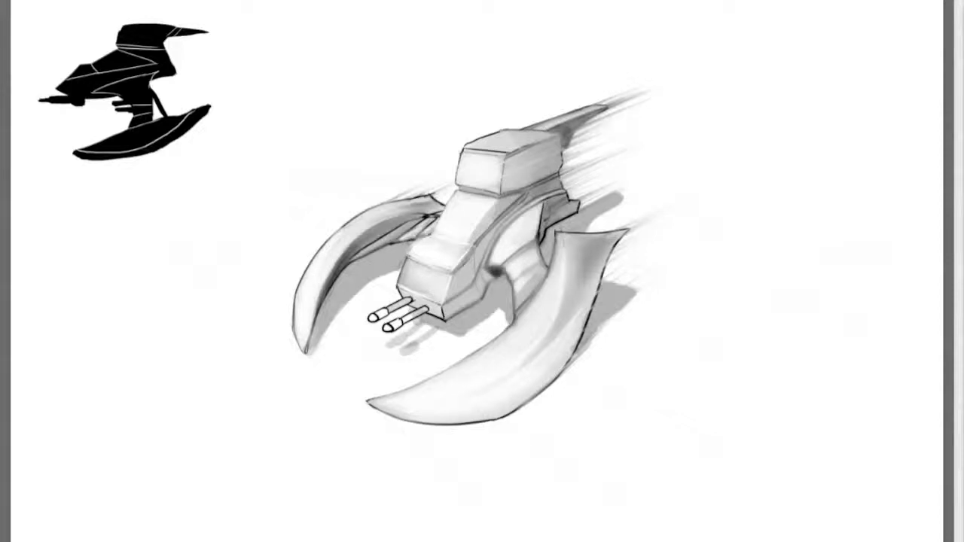
Step: Refine the tones on the upper block's side face, the nose around the guns and the sloping plate's side edge
{"action": "mouse_move", "coordinate": [530, 152]}
{"action": "left_mouse_down"}
{"action": "mouse_move", "coordinate": [507, 164]}
{"action": "mouse_move", "coordinate": [504, 186]}
{"action": "left_mouse_up"}
{"action": "mouse_move", "coordinate": [405, 294]}
{"action": "left_mouse_down"}
{"action": "mouse_move", "coordinate": [429, 307]}
{"action": "mouse_move", "coordinate": [419, 309]}
{"action": "left_mouse_up"}
{"action": "left_click_drag", "start_coordinate": [466, 256], "coordinate": [422, 272]}
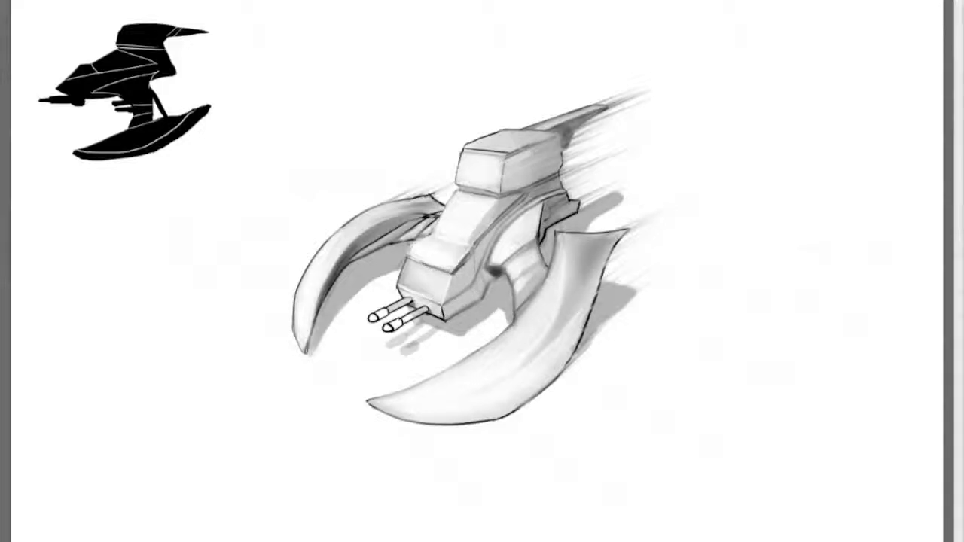
{"action": "left_click_drag", "start_coordinate": [486, 231], "coordinate": [468, 260]}
{"action": "left_click_drag", "start_coordinate": [516, 197], "coordinate": [471, 252]}
{"action": "left_click_drag", "start_coordinate": [499, 208], "coordinate": [483, 220]}
{"action": "mouse_move", "coordinate": [504, 164]}
{"action": "left_mouse_down"}
{"action": "mouse_move", "coordinate": [500, 180]}
{"action": "mouse_move", "coordinate": [563, 156]}
{"action": "left_mouse_up"}
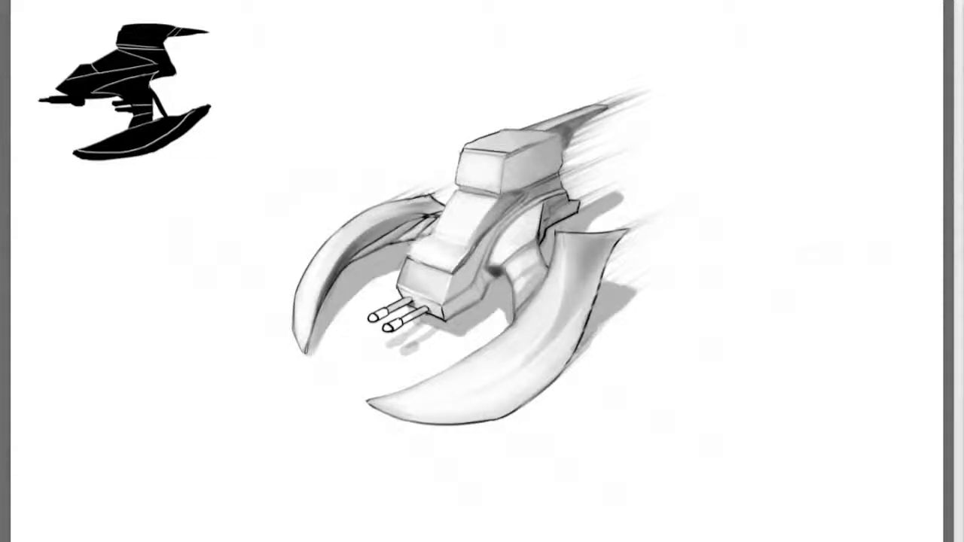
Step: Soften the black outline along the far wing's root and outer curve into the shaded surface
{"action": "mouse_move", "coordinate": [431, 194]}
{"action": "left_mouse_down"}
{"action": "mouse_move", "coordinate": [405, 203]}
{"action": "mouse_move", "coordinate": [428, 208]}
{"action": "left_mouse_up"}
{"action": "left_click_drag", "start_coordinate": [351, 223], "coordinate": [339, 229]}
{"action": "left_click_drag", "start_coordinate": [384, 205], "coordinate": [330, 238]}
{"action": "left_click_drag", "start_coordinate": [327, 241], "coordinate": [297, 287]}
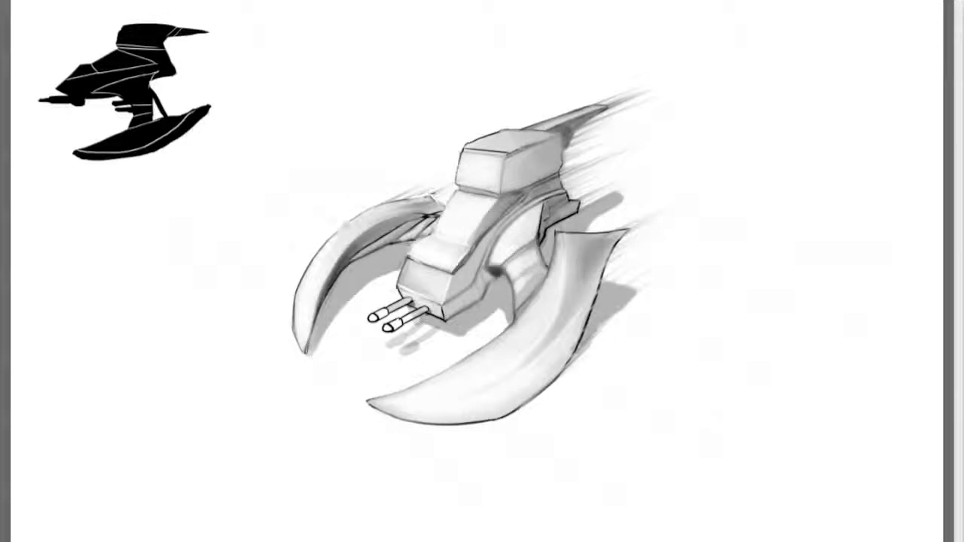
{"action": "left_click_drag", "start_coordinate": [372, 208], "coordinate": [348, 225]}
{"action": "mouse_move", "coordinate": [322, 250]}
{"action": "left_mouse_down"}
{"action": "mouse_move", "coordinate": [293, 335]}
{"action": "mouse_move", "coordinate": [308, 271]}
{"action": "left_mouse_up"}
Step: Soften the outlines at the upper block's front and top edges and around the rear fin
{"action": "mouse_move", "coordinate": [466, 143]}
{"action": "left_mouse_down"}
{"action": "mouse_move", "coordinate": [503, 131]}
{"action": "mouse_move", "coordinate": [458, 179]}
{"action": "left_mouse_up"}
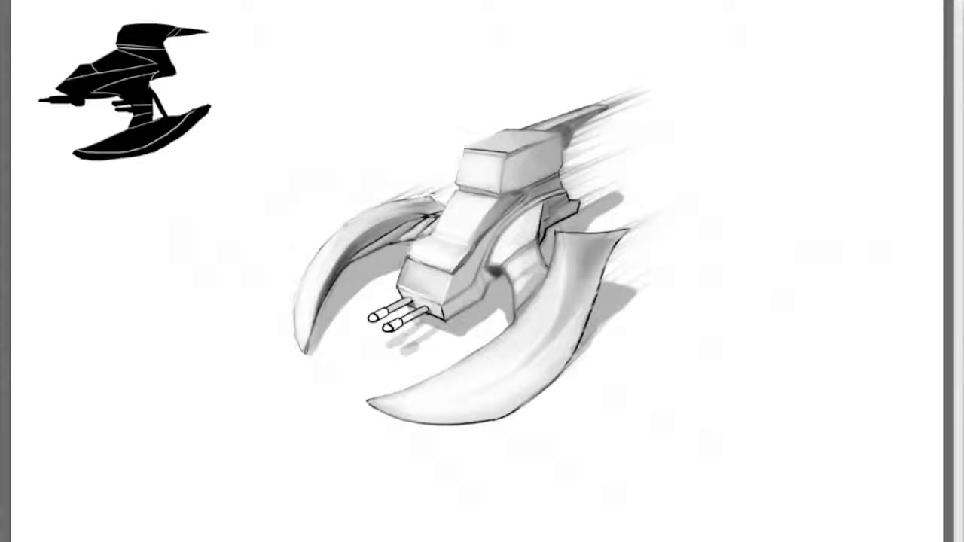
{"action": "mouse_move", "coordinate": [509, 130]}
{"action": "left_mouse_down"}
{"action": "mouse_move", "coordinate": [594, 106]}
{"action": "mouse_move", "coordinate": [539, 125]}
{"action": "left_mouse_up"}
{"action": "mouse_move", "coordinate": [539, 244]}
{"action": "left_mouse_down"}
{"action": "mouse_move", "coordinate": [587, 196]}
{"action": "mouse_move", "coordinate": [539, 207]}
{"action": "left_mouse_up"}
{"action": "left_click_drag", "start_coordinate": [535, 238], "coordinate": [547, 208]}
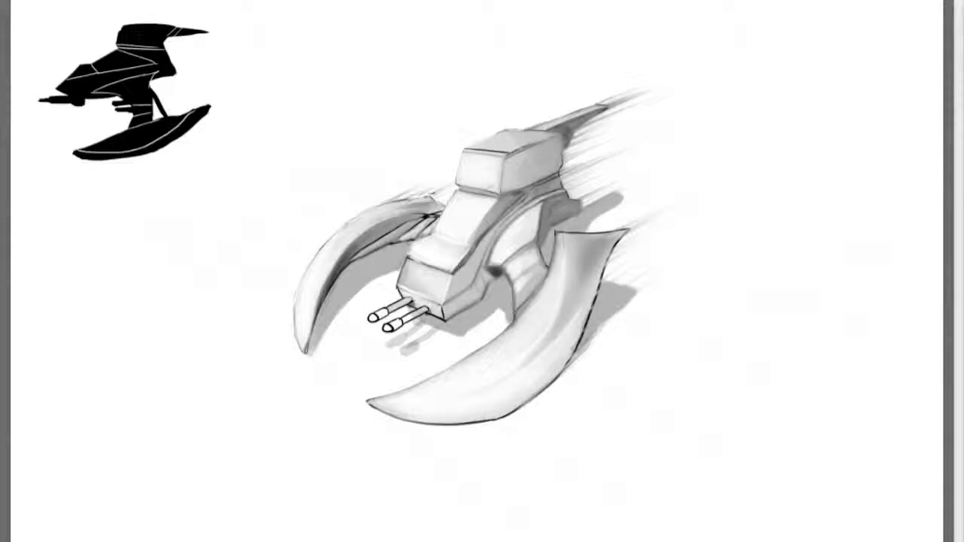
Step: Soften the remaining outlines along the lower hull and the corners of the nose
{"action": "left_click_drag", "start_coordinate": [486, 282], "coordinate": [489, 268]}
{"action": "mouse_move", "coordinate": [441, 307]}
{"action": "left_mouse_down"}
{"action": "mouse_move", "coordinate": [447, 320]}
{"action": "mouse_move", "coordinate": [429, 314]}
{"action": "mouse_move", "coordinate": [449, 321]}
{"action": "left_mouse_up"}
{"action": "left_click_drag", "start_coordinate": [397, 296], "coordinate": [403, 261]}
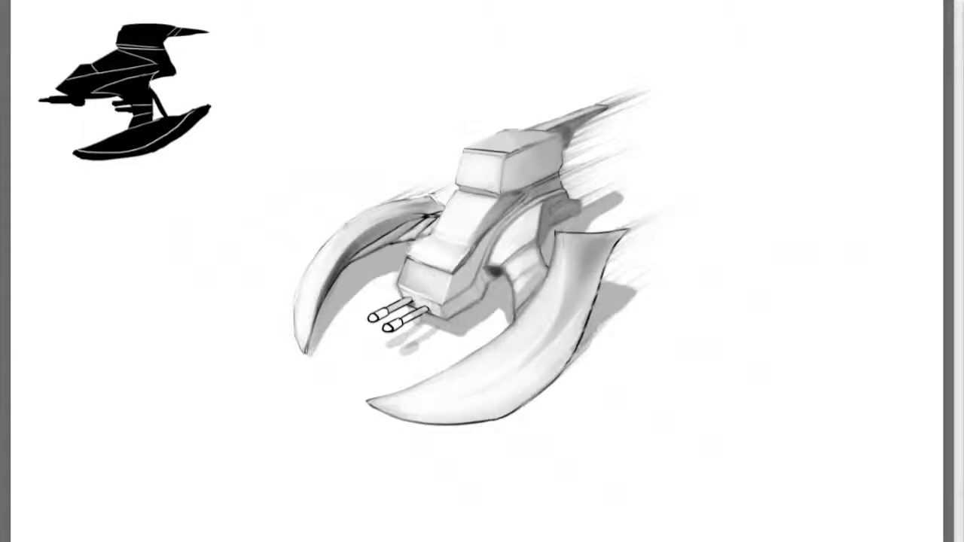
Step: Blend the outlines along the far wing's inner edge, lower strut and outer curve
{"action": "left_click_drag", "start_coordinate": [316, 336], "coordinate": [331, 275]}
{"action": "mouse_move", "coordinate": [319, 315]}
{"action": "left_mouse_down"}
{"action": "mouse_move", "coordinate": [321, 295]}
{"action": "mouse_move", "coordinate": [394, 243]}
{"action": "left_mouse_up"}
{"action": "mouse_move", "coordinate": [392, 244]}
{"action": "left_mouse_down"}
{"action": "mouse_move", "coordinate": [339, 281]}
{"action": "mouse_move", "coordinate": [314, 343]}
{"action": "left_mouse_up"}
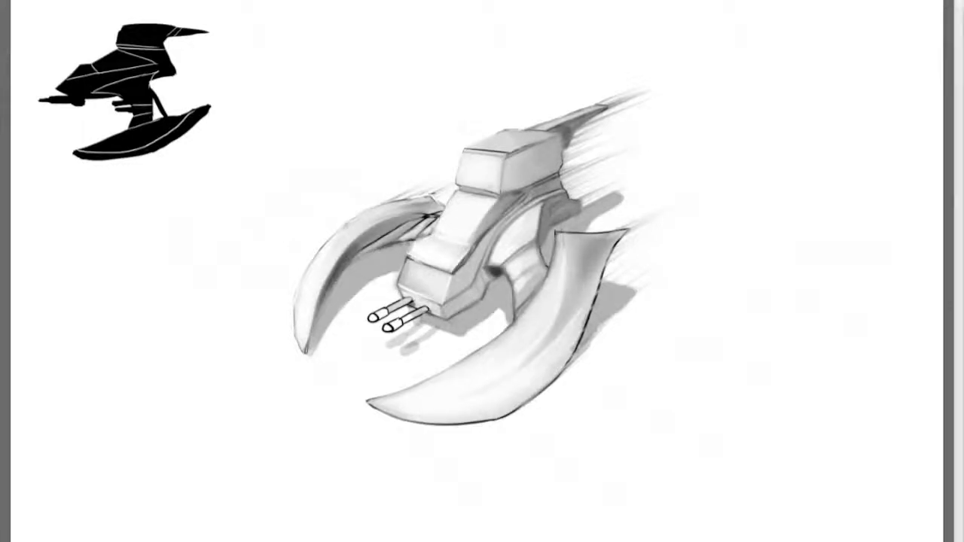
{"action": "left_click_drag", "start_coordinate": [418, 198], "coordinate": [363, 210]}
{"action": "mouse_move", "coordinate": [326, 243]}
{"action": "left_mouse_down"}
{"action": "mouse_move", "coordinate": [303, 287]}
{"action": "mouse_move", "coordinate": [304, 352]}
{"action": "mouse_move", "coordinate": [307, 280]}
{"action": "left_mouse_up"}
Step: Soften the black outline along the foreground wing's front tip and lower curved edge
{"action": "mouse_move", "coordinate": [387, 398]}
{"action": "left_mouse_down"}
{"action": "mouse_move", "coordinate": [407, 391]}
{"action": "mouse_move", "coordinate": [387, 405]}
{"action": "left_mouse_up"}
{"action": "mouse_move", "coordinate": [387, 414]}
{"action": "left_mouse_down"}
{"action": "mouse_move", "coordinate": [469, 423]}
{"action": "mouse_move", "coordinate": [402, 419]}
{"action": "left_mouse_up"}
{"action": "left_click_drag", "start_coordinate": [407, 422], "coordinate": [516, 414]}
{"action": "left_click_drag", "start_coordinate": [448, 423], "coordinate": [483, 421]}
{"action": "mouse_move", "coordinate": [507, 415]}
{"action": "left_mouse_down"}
{"action": "mouse_move", "coordinate": [564, 374]}
{"action": "mouse_move", "coordinate": [509, 416]}
{"action": "left_mouse_up"}
{"action": "left_click_drag", "start_coordinate": [451, 426], "coordinate": [514, 413]}
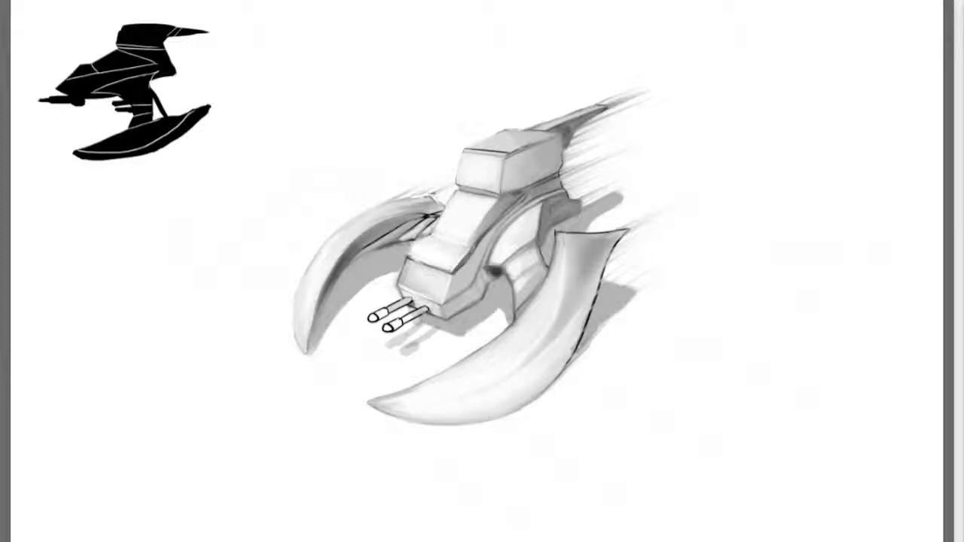
{"action": "mouse_move", "coordinate": [380, 409]}
{"action": "left_mouse_down"}
{"action": "mouse_move", "coordinate": [492, 422]}
{"action": "mouse_move", "coordinate": [536, 398]}
{"action": "left_mouse_up"}
Step: Blend the far wing tip's outline and darken the shadow along its inner edge, undoing one stroke
{"action": "left_click_drag", "start_coordinate": [298, 311], "coordinate": [304, 354]}
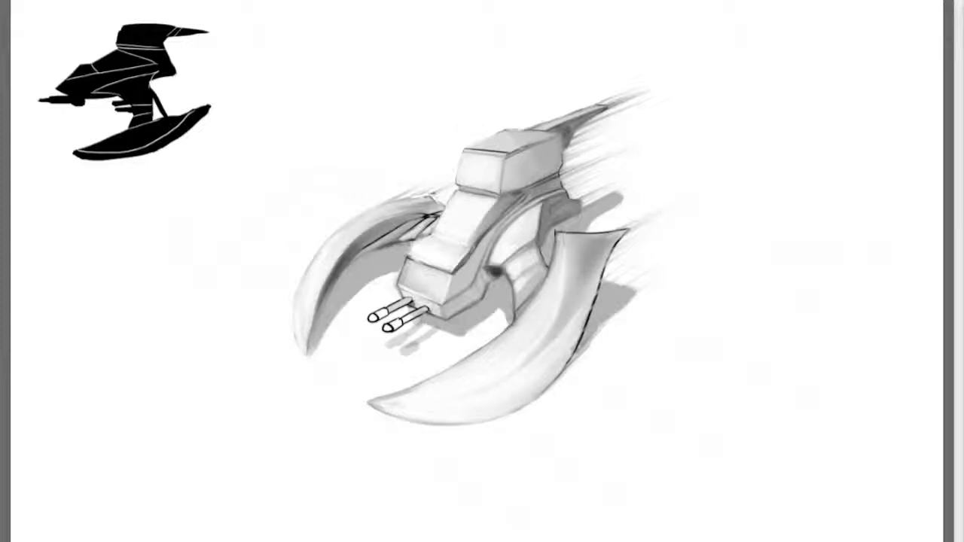
{"action": "left_click_drag", "start_coordinate": [350, 277], "coordinate": [307, 352]}
{"action": "key", "text": "ctrl+z"}
{"action": "left_click_drag", "start_coordinate": [334, 302], "coordinate": [308, 347]}
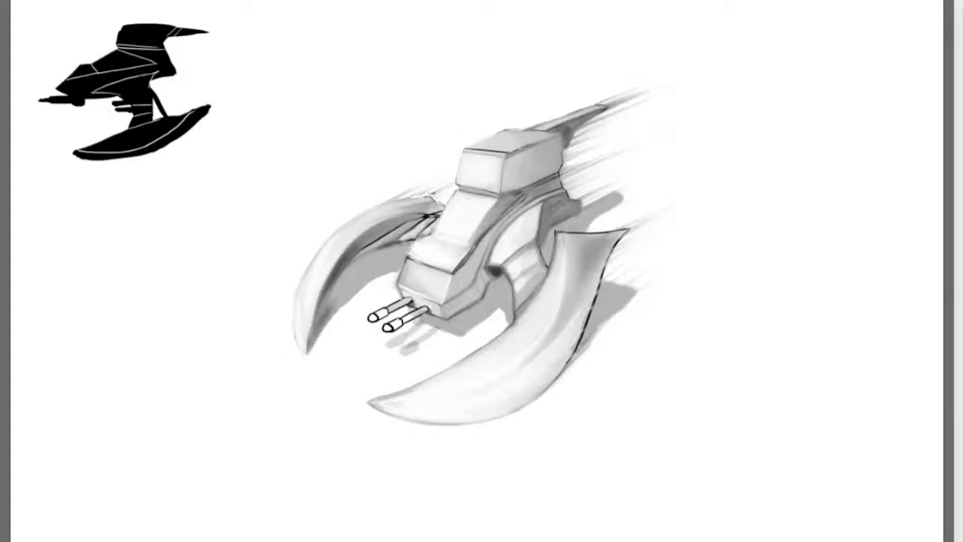
{"action": "left_click_drag", "start_coordinate": [327, 295], "coordinate": [307, 351]}
{"action": "mouse_move", "coordinate": [315, 317]}
{"action": "left_mouse_down"}
{"action": "mouse_move", "coordinate": [371, 248]}
{"action": "mouse_move", "coordinate": [331, 300]}
{"action": "mouse_move", "coordinate": [360, 266]}
{"action": "left_mouse_up"}
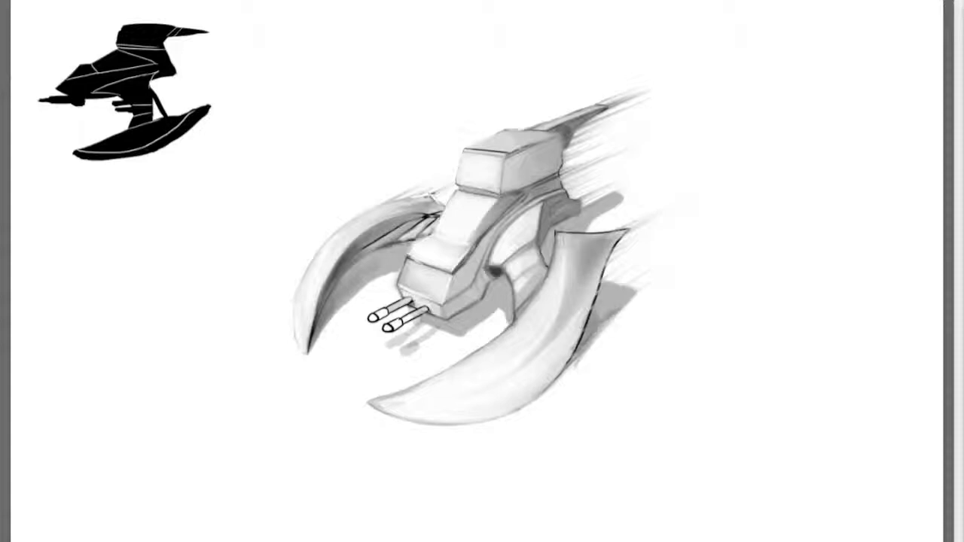
Step: Blend the foreground wing's trailing and top outlines, and extend a long motion streak from its rear tip
{"action": "left_click_drag", "start_coordinate": [604, 292], "coordinate": [568, 361]}
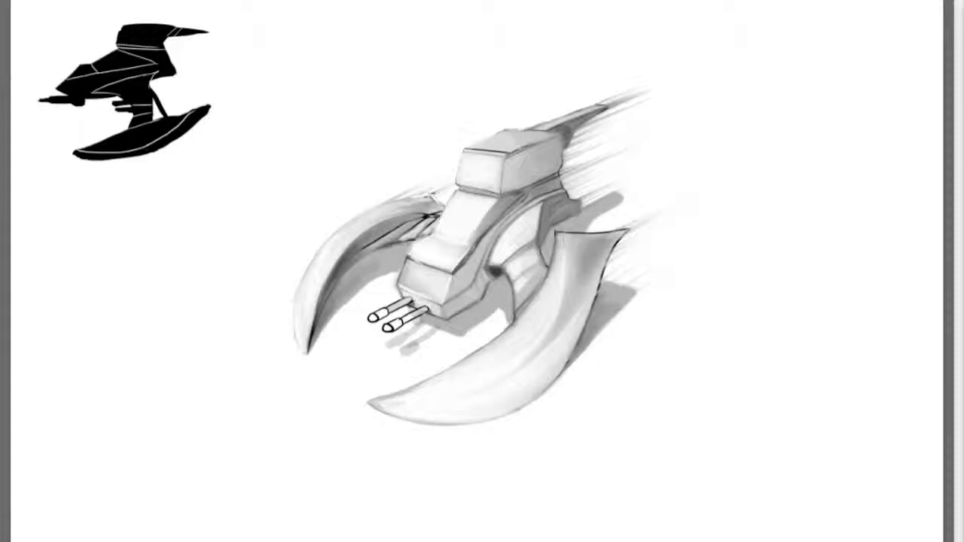
{"action": "mouse_move", "coordinate": [621, 241]}
{"action": "left_mouse_down"}
{"action": "mouse_move", "coordinate": [594, 312]}
{"action": "mouse_move", "coordinate": [605, 263]}
{"action": "mouse_move", "coordinate": [596, 295]}
{"action": "left_mouse_up"}
{"action": "left_click_drag", "start_coordinate": [567, 233], "coordinate": [624, 230]}
{"action": "left_click_drag", "start_coordinate": [628, 229], "coordinate": [723, 182]}
{"action": "left_click_drag", "start_coordinate": [616, 252], "coordinate": [657, 230]}
Step: Smooth the rear fin's edges and the shading where it meets the side armour
{"action": "left_click_drag", "start_coordinate": [580, 202], "coordinate": [607, 187]}
{"action": "left_click_drag", "start_coordinate": [543, 226], "coordinate": [550, 244]}
{"action": "left_click_drag", "start_coordinate": [579, 202], "coordinate": [570, 215]}
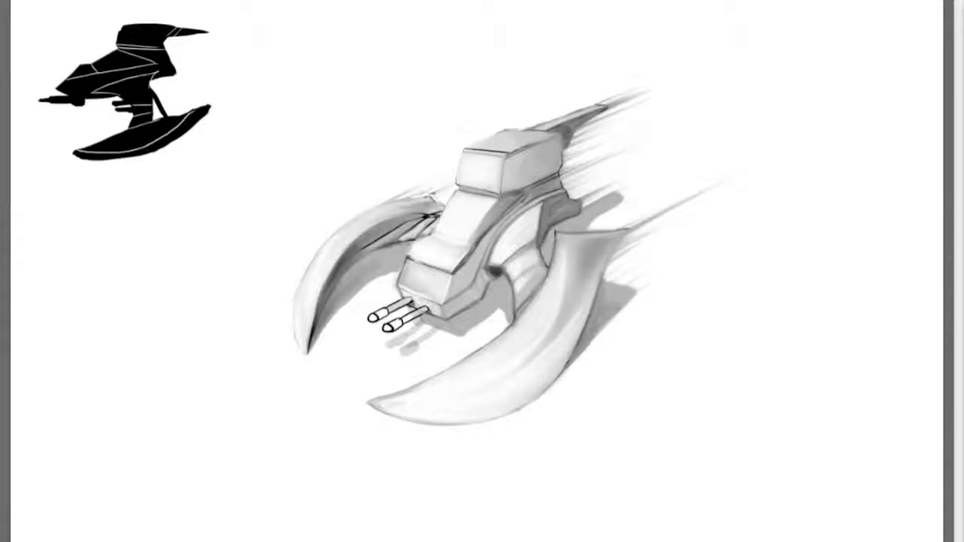
Step: Blend the shading where the far wing meets the hull, and darken the upper block's front and side faces
{"action": "mouse_move", "coordinate": [434, 207]}
{"action": "left_mouse_down"}
{"action": "mouse_move", "coordinate": [447, 202]}
{"action": "mouse_move", "coordinate": [433, 227]}
{"action": "left_mouse_up"}
{"action": "left_click_drag", "start_coordinate": [460, 190], "coordinate": [437, 225]}
{"action": "left_click_drag", "start_coordinate": [558, 147], "coordinate": [500, 188]}
{"action": "left_click_drag", "start_coordinate": [467, 159], "coordinate": [491, 188]}
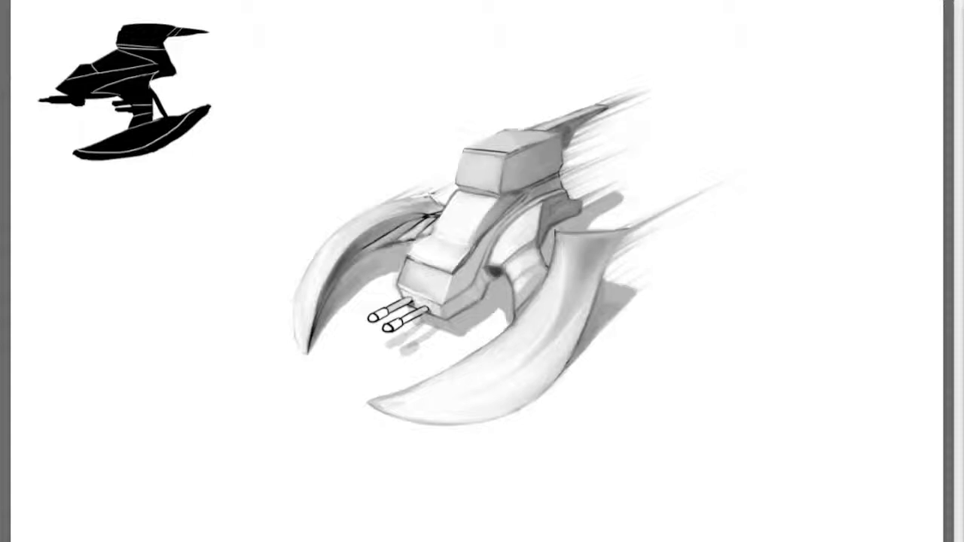
Step: Extend long grey motion streaks behind the tail fin and the rear of the upper block
{"action": "mouse_move", "coordinate": [607, 105]}
{"action": "left_mouse_down"}
{"action": "mouse_move", "coordinate": [675, 78]}
{"action": "mouse_move", "coordinate": [667, 81]}
{"action": "left_mouse_up"}
{"action": "left_click_drag", "start_coordinate": [563, 159], "coordinate": [677, 113]}
{"action": "mouse_move", "coordinate": [452, 185]}
{"action": "left_mouse_down"}
{"action": "mouse_move", "coordinate": [426, 203]}
{"action": "mouse_move", "coordinate": [433, 196]}
{"action": "left_mouse_up"}
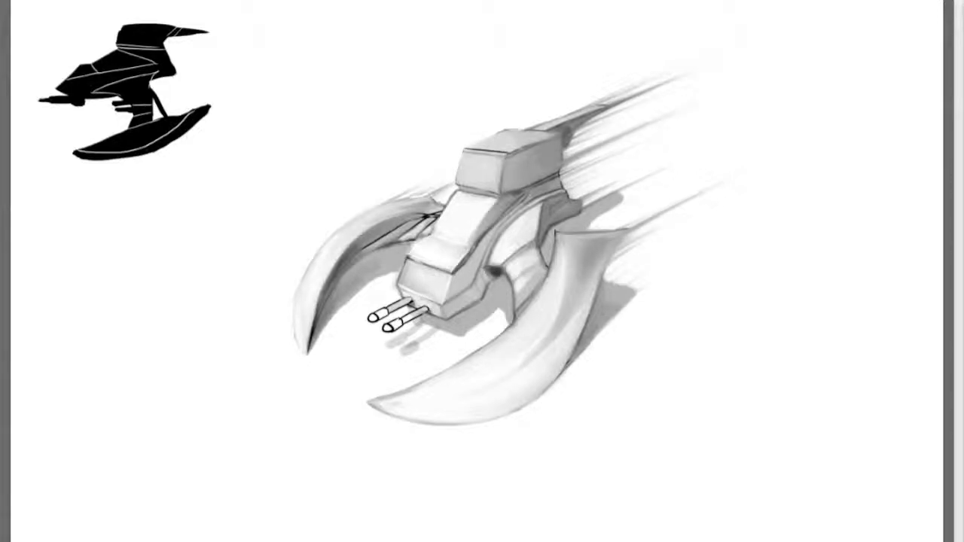
Step: Shade the twin cannon barrels and their muzzles grey
{"action": "left_click_drag", "start_coordinate": [386, 329], "coordinate": [393, 326]}
{"action": "mouse_move", "coordinate": [370, 320]}
{"action": "left_mouse_down"}
{"action": "mouse_move", "coordinate": [426, 311]}
{"action": "mouse_move", "coordinate": [410, 301]}
{"action": "left_mouse_up"}
{"action": "left_click_drag", "start_coordinate": [377, 317], "coordinate": [402, 323]}
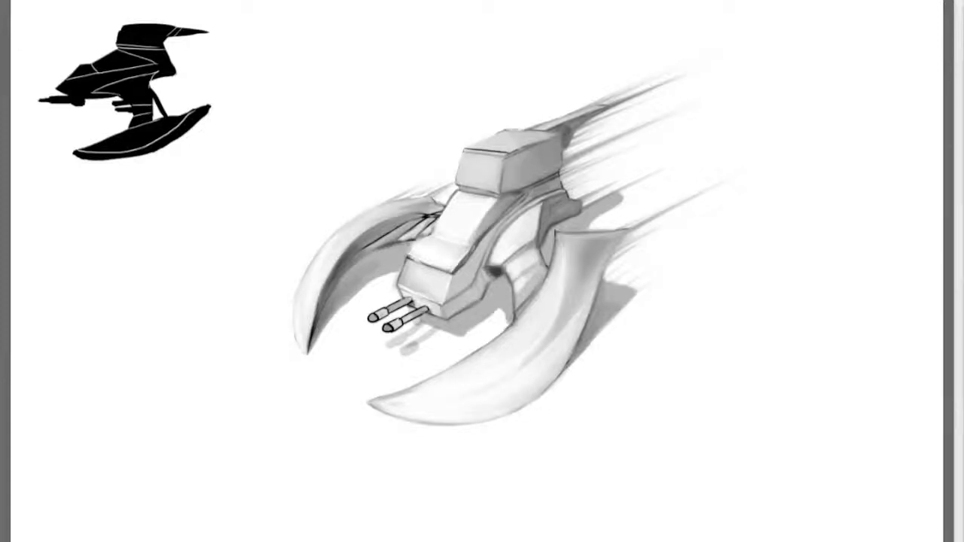
Step: Deepen the shading on the upper block's side, the foreground wing's rear inner edge and the lower nose
{"action": "left_click_drag", "start_coordinate": [555, 154], "coordinate": [527, 196]}
{"action": "left_click_drag", "start_coordinate": [596, 245], "coordinate": [578, 282]}
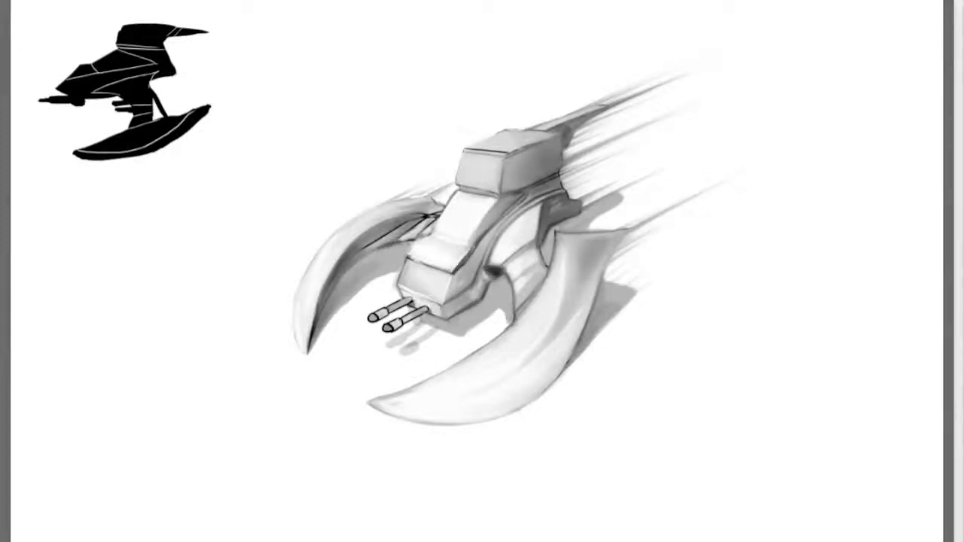
{"action": "left_click_drag", "start_coordinate": [468, 296], "coordinate": [481, 277]}
Step: Paint the ground shadow beneath the far wing black, from the wing tip up to the hull
{"action": "left_click_drag", "start_coordinate": [316, 341], "coordinate": [363, 271]}
{"action": "left_click_drag", "start_coordinate": [330, 302], "coordinate": [402, 246]}
{"action": "left_click_drag", "start_coordinate": [372, 275], "coordinate": [405, 243]}
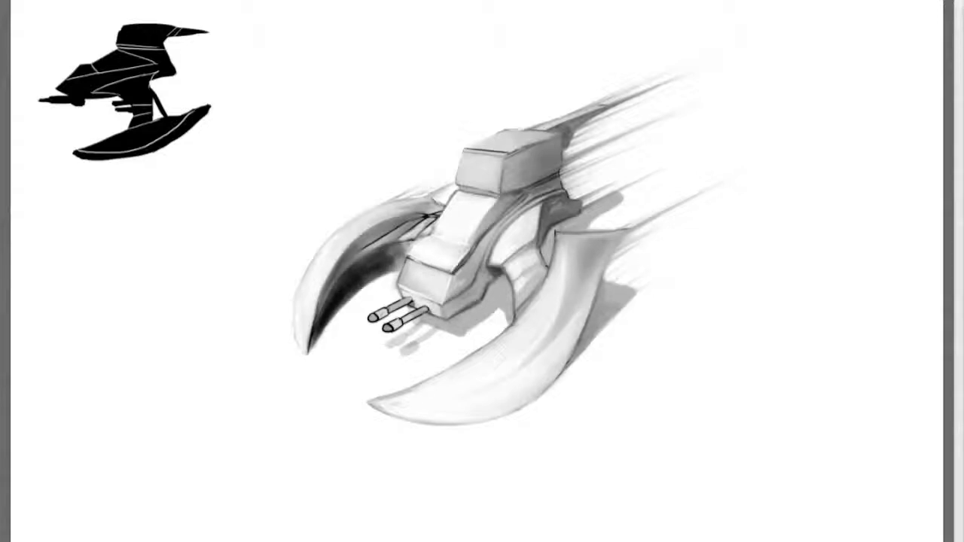
{"action": "left_click_drag", "start_coordinate": [313, 353], "coordinate": [319, 330]}
{"action": "left_click_drag", "start_coordinate": [389, 268], "coordinate": [420, 240]}
{"action": "left_click_drag", "start_coordinate": [351, 269], "coordinate": [414, 241]}
{"action": "mouse_move", "coordinate": [345, 274]}
{"action": "left_mouse_down"}
{"action": "mouse_move", "coordinate": [387, 247]}
{"action": "mouse_move", "coordinate": [405, 248]}
{"action": "left_mouse_up"}
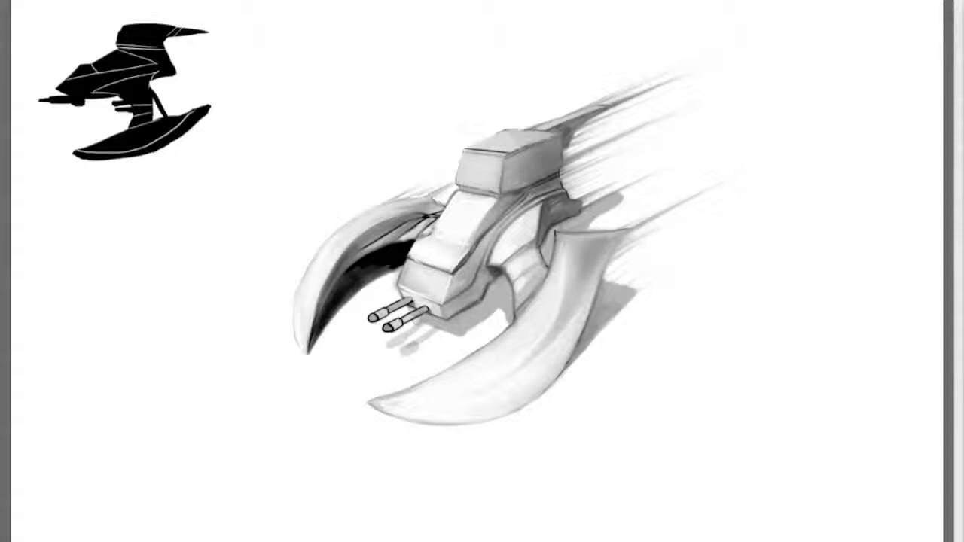
Step: Paint the ground shadows beneath the hull, tail and twin cannons black, redoing the strokes under the cannons
{"action": "mouse_move", "coordinate": [497, 278]}
{"action": "left_mouse_down"}
{"action": "mouse_move", "coordinate": [506, 306]}
{"action": "mouse_move", "coordinate": [458, 324]}
{"action": "left_mouse_up"}
{"action": "mouse_move", "coordinate": [512, 307]}
{"action": "left_mouse_down"}
{"action": "mouse_move", "coordinate": [509, 327]}
{"action": "mouse_move", "coordinate": [516, 323]}
{"action": "left_mouse_up"}
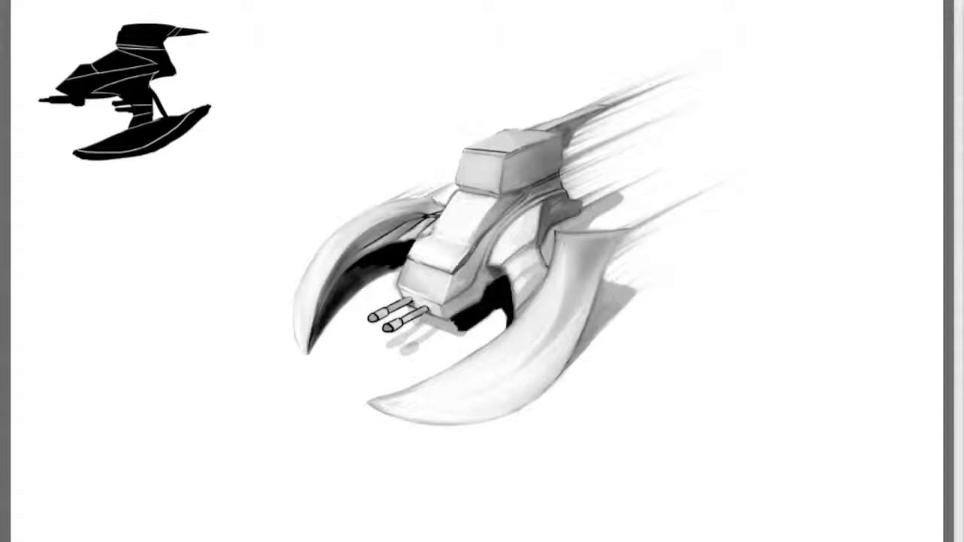
{"action": "mouse_move", "coordinate": [544, 264]}
{"action": "left_mouse_down"}
{"action": "mouse_move", "coordinate": [602, 203]}
{"action": "mouse_move", "coordinate": [630, 197]}
{"action": "left_mouse_up"}
{"action": "mouse_move", "coordinate": [425, 322]}
{"action": "left_mouse_down"}
{"action": "mouse_move", "coordinate": [450, 329]}
{"action": "mouse_move", "coordinate": [418, 316]}
{"action": "left_mouse_up"}
{"action": "mouse_move", "coordinate": [420, 319]}
{"action": "left_mouse_down"}
{"action": "mouse_move", "coordinate": [469, 332]}
{"action": "mouse_move", "coordinate": [410, 310]}
{"action": "mouse_move", "coordinate": [421, 317]}
{"action": "mouse_move", "coordinate": [404, 336]}
{"action": "mouse_move", "coordinate": [411, 342]}
{"action": "mouse_move", "coordinate": [390, 346]}
{"action": "mouse_move", "coordinate": [402, 331]}
{"action": "left_mouse_up"}
{"action": "key", "text": "ctrl+z"}
{"action": "key", "text": "ctrl+z"}
{"action": "key", "text": "ctrl+z"}
{"action": "key", "text": "ctrl+z"}
{"action": "left_click_drag", "start_coordinate": [436, 327], "coordinate": [402, 347]}
{"action": "left_click_drag", "start_coordinate": [407, 329], "coordinate": [392, 338]}
Step: Paint the ground shadow behind the foreground wing solid black, undoing the first stroke
{"action": "left_click_drag", "start_coordinate": [587, 342], "coordinate": [564, 373]}
{"action": "key", "text": "ctrl+z"}
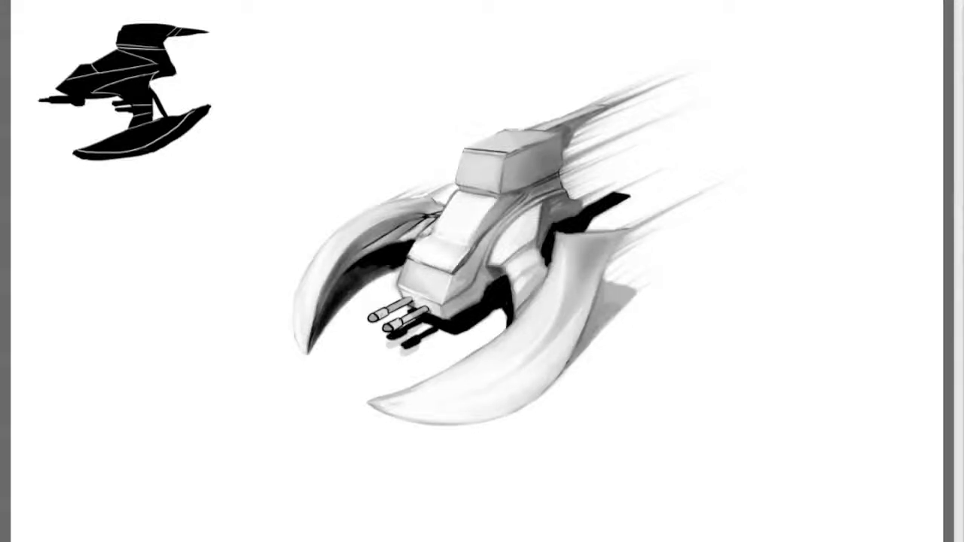
{"action": "left_click_drag", "start_coordinate": [614, 310], "coordinate": [564, 369]}
{"action": "left_click_drag", "start_coordinate": [617, 283], "coordinate": [581, 355]}
{"action": "left_click_drag", "start_coordinate": [637, 287], "coordinate": [611, 322]}
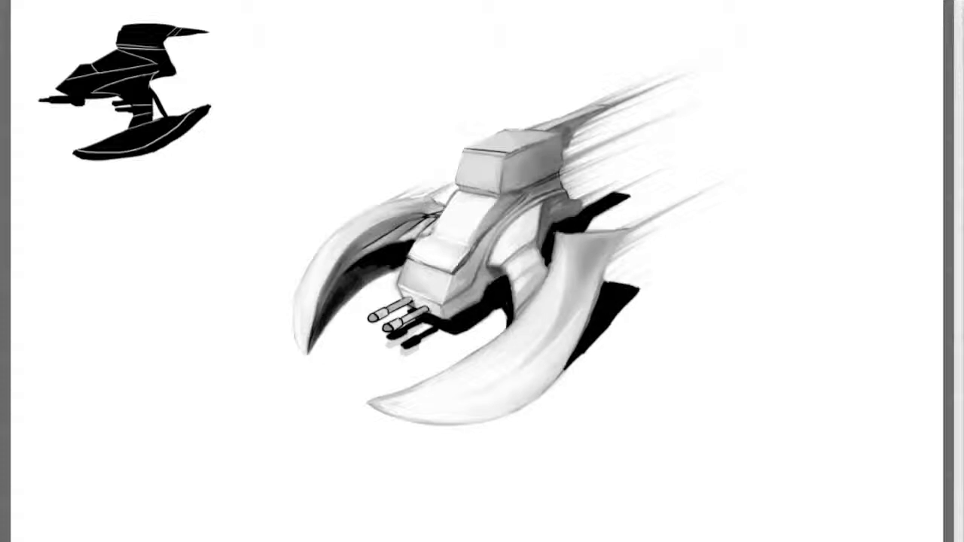
Step: Refine the shading on the rear lower armour and at the joint beneath the side armour
{"action": "left_click_drag", "start_coordinate": [569, 209], "coordinate": [538, 238]}
{"action": "left_click_drag", "start_coordinate": [575, 202], "coordinate": [547, 217]}
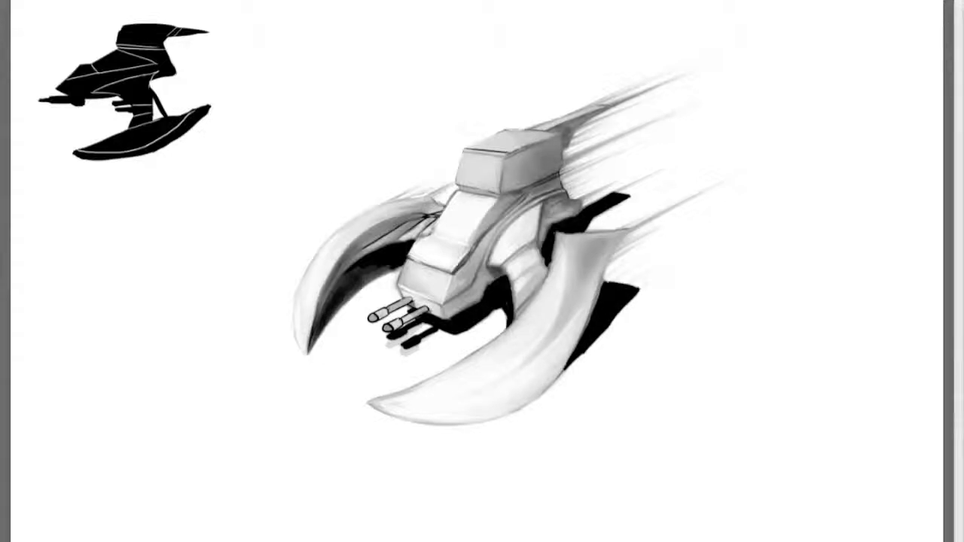
{"action": "left_click_drag", "start_coordinate": [497, 275], "coordinate": [508, 270]}
Step: Clear all the ground shadows beneath the wings, hull, cannons and tail
{"action": "key", "text": "ctrl+z"}
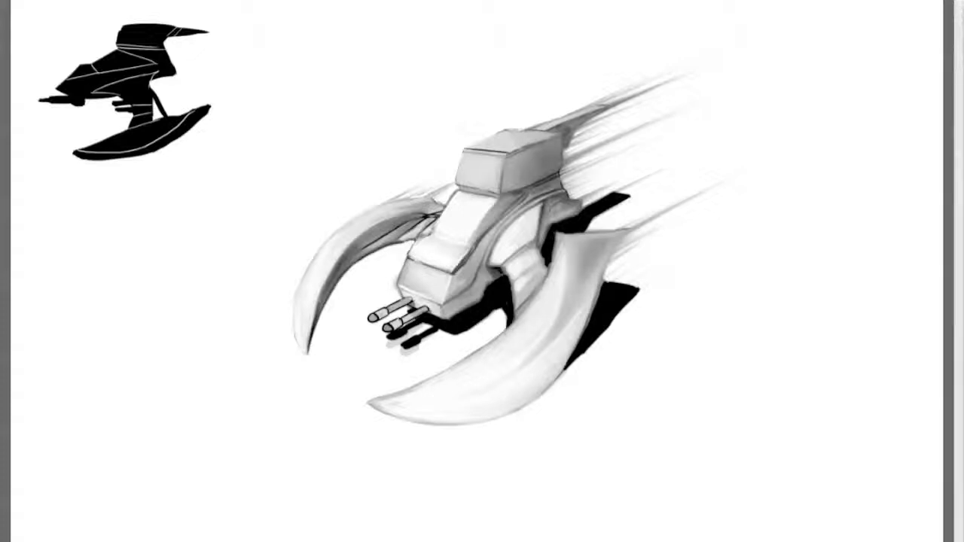
{"action": "key", "text": "ctrl+z"}
{"action": "key", "text": "ctrl+z"}
{"action": "key", "text": "ctrl+z"}
{"action": "key", "text": "ctrl+z"}
{"action": "key", "text": "ctrl+z"}
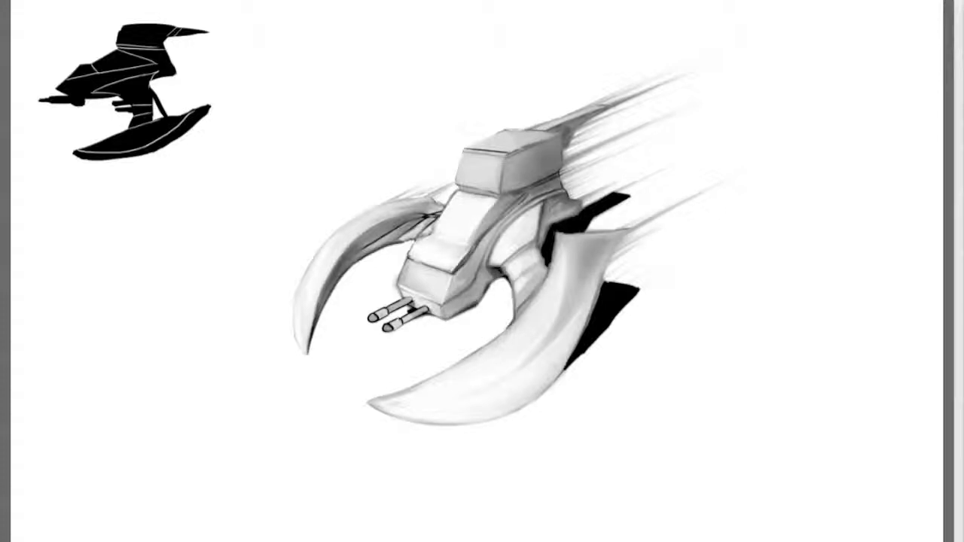
{"action": "key", "text": "ctrl+z"}
{"action": "key", "text": "ctrl+z"}
{"action": "key", "text": "ctrl+z"}
{"action": "key", "text": "ctrl+z"}
{"action": "key", "text": "ctrl+z"}
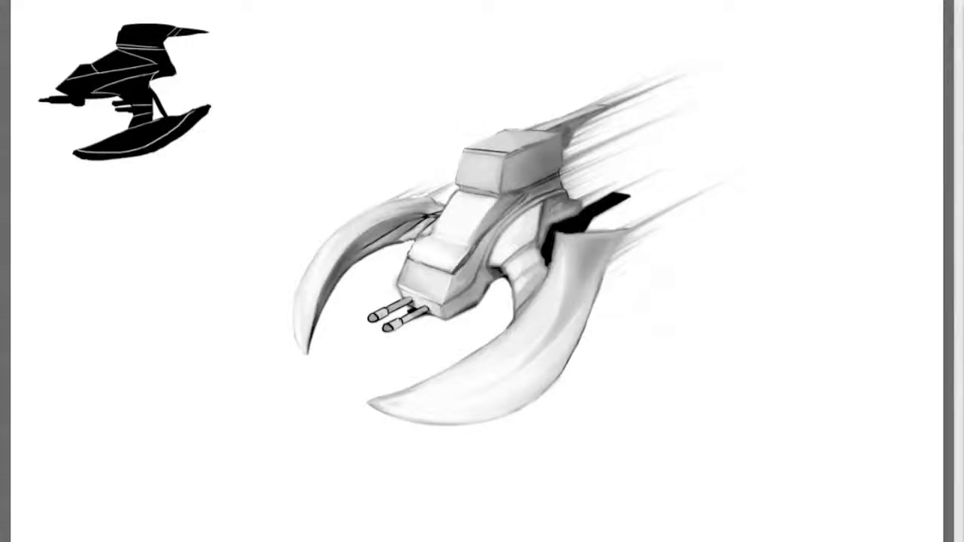
{"action": "key", "text": "ctrl+z"}
{"action": "key", "text": "ctrl+z"}
{"action": "key", "text": "ctrl+z"}
{"action": "key", "text": "ctrl+z"}
{"action": "key", "text": "ctrl+z"}
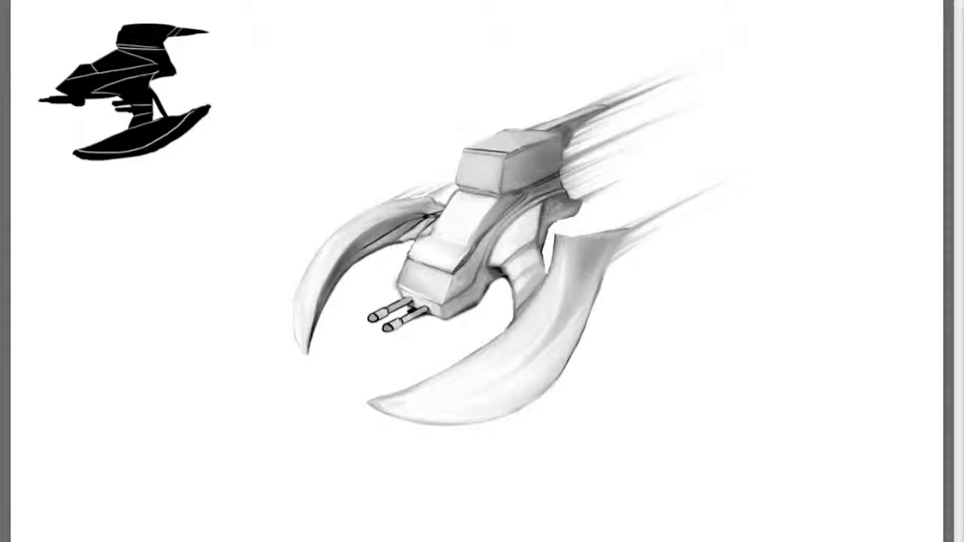
Step: Draw thin vertical guide lines down from both wings' front tips, the foreground wing's rear tip and the hull's nose
{"action": "left_click_drag", "start_coordinate": [308, 355], "coordinate": [308, 418]}
{"action": "left_click_drag", "start_coordinate": [369, 410], "coordinate": [368, 490]}
{"action": "left_click_drag", "start_coordinate": [628, 253], "coordinate": [627, 314]}
{"action": "left_click_drag", "start_coordinate": [445, 320], "coordinate": [445, 361]}
{"action": "key", "text": "ctrl+z"}
{"action": "key", "text": "ctrl+z"}
{"action": "key", "text": "ctrl+z"}
{"action": "key", "text": "ctrl+z"}
{"action": "key", "text": "ctrl+shift+z"}
{"action": "key", "text": "ctrl+shift+z"}
{"action": "key", "text": "ctrl+shift+z"}
{"action": "key", "text": "ctrl+shift+z"}
Step: Add vertical guides below the hull side, both cannons and the tail fin, and sketch the nose shadow's front edge
{"action": "left_click_drag", "start_coordinate": [476, 305], "coordinate": [476, 340]}
{"action": "left_click_drag", "start_coordinate": [409, 352], "coordinate": [434, 369]}
{"action": "left_click_drag", "start_coordinate": [383, 329], "coordinate": [383, 395]}
{"action": "left_click_drag", "start_coordinate": [369, 325], "coordinate": [368, 384]}
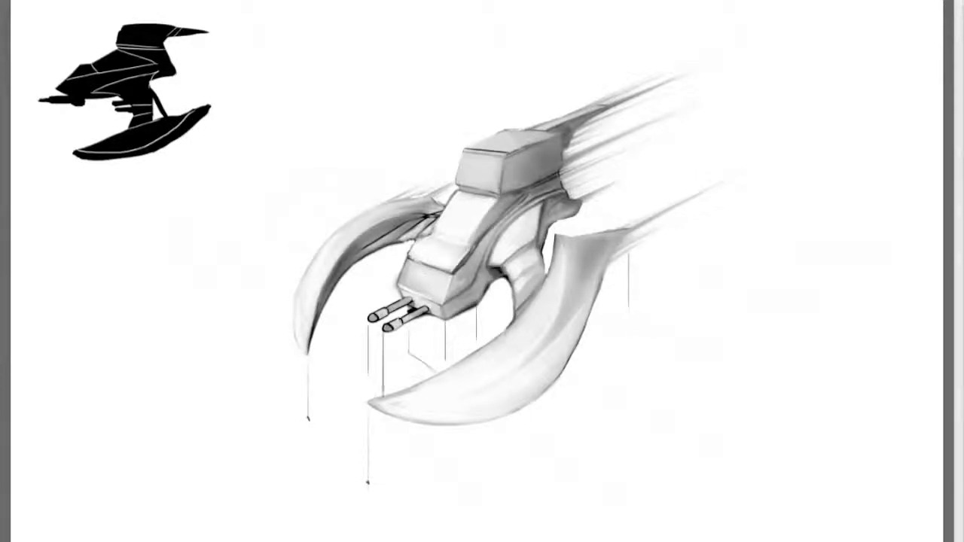
{"action": "left_click_drag", "start_coordinate": [609, 126], "coordinate": [609, 228]}
Step: Outline the foreground wing's cast shadow as a curved shape on the ground along the vertical guides
{"action": "left_click_drag", "start_coordinate": [373, 484], "coordinate": [471, 495]}
{"action": "key", "text": "ctrl+z"}
{"action": "left_click_drag", "start_coordinate": [562, 373], "coordinate": [562, 466]}
{"action": "mouse_move", "coordinate": [407, 496]}
{"action": "left_mouse_down"}
{"action": "mouse_move", "coordinate": [529, 482]}
{"action": "mouse_move", "coordinate": [562, 458]}
{"action": "left_mouse_up"}
{"action": "left_click_drag", "start_coordinate": [562, 458], "coordinate": [627, 314]}
{"action": "left_click_drag", "start_coordinate": [603, 374], "coordinate": [627, 314]}
{"action": "left_click_drag", "start_coordinate": [386, 478], "coordinate": [473, 426]}
{"action": "left_click_drag", "start_coordinate": [375, 481], "coordinate": [439, 451]}
{"action": "left_click_drag", "start_coordinate": [595, 303], "coordinate": [634, 304]}
Step: Outline the cast shadows of the far wing and the twin cannons on the ground
{"action": "mouse_move", "coordinate": [307, 418]}
{"action": "left_mouse_down"}
{"action": "mouse_move", "coordinate": [303, 381]}
{"action": "mouse_move", "coordinate": [336, 338]}
{"action": "left_mouse_up"}
{"action": "left_click_drag", "start_coordinate": [337, 338], "coordinate": [399, 300]}
{"action": "mouse_move", "coordinate": [365, 382]}
{"action": "left_mouse_down"}
{"action": "mouse_move", "coordinate": [423, 357]}
{"action": "mouse_move", "coordinate": [444, 323]}
{"action": "left_mouse_up"}
{"action": "left_click_drag", "start_coordinate": [433, 372], "coordinate": [387, 393]}
{"action": "mouse_move", "coordinate": [332, 294]}
{"action": "left_mouse_down"}
{"action": "mouse_move", "coordinate": [404, 263]}
{"action": "mouse_move", "coordinate": [370, 272]}
{"action": "left_mouse_up"}
Step: Sketch the tail fin's cast shadow between the rear armour and its vertical guide
{"action": "mouse_move", "coordinate": [580, 206]}
{"action": "left_mouse_down"}
{"action": "mouse_move", "coordinate": [581, 234]}
{"action": "mouse_move", "coordinate": [555, 239]}
{"action": "left_mouse_up"}
{"action": "mouse_move", "coordinate": [608, 204]}
{"action": "left_mouse_down"}
{"action": "mouse_move", "coordinate": [594, 201]}
{"action": "mouse_move", "coordinate": [568, 231]}
{"action": "left_mouse_up"}
{"action": "mouse_move", "coordinate": [596, 216]}
{"action": "left_mouse_down"}
{"action": "mouse_move", "coordinate": [553, 237]}
{"action": "mouse_move", "coordinate": [548, 229]}
{"action": "left_mouse_up"}
{"action": "left_click_drag", "start_coordinate": [580, 213], "coordinate": [602, 202]}
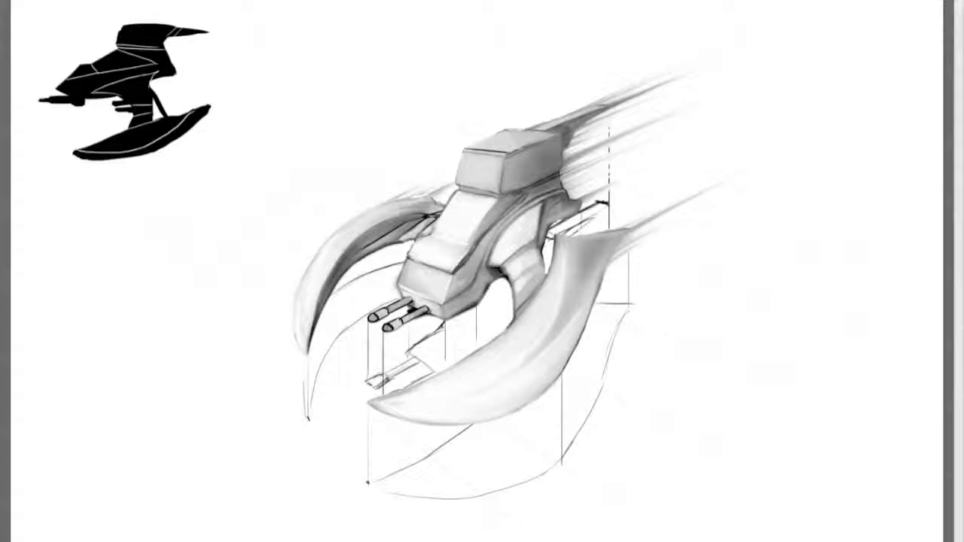
Step: Fill the far wing's cast shadow with solid black up to the hull
{"action": "mouse_move", "coordinate": [325, 347]}
{"action": "left_mouse_down"}
{"action": "mouse_move", "coordinate": [306, 419]}
{"action": "mouse_move", "coordinate": [307, 370]}
{"action": "left_mouse_up"}
{"action": "mouse_move", "coordinate": [366, 286]}
{"action": "left_mouse_down"}
{"action": "mouse_move", "coordinate": [309, 369]}
{"action": "mouse_move", "coordinate": [300, 414]}
{"action": "left_mouse_up"}
{"action": "left_click_drag", "start_coordinate": [301, 347], "coordinate": [298, 407]}
{"action": "left_click_drag", "start_coordinate": [391, 280], "coordinate": [339, 334]}
{"action": "left_click_drag", "start_coordinate": [340, 297], "coordinate": [391, 274]}
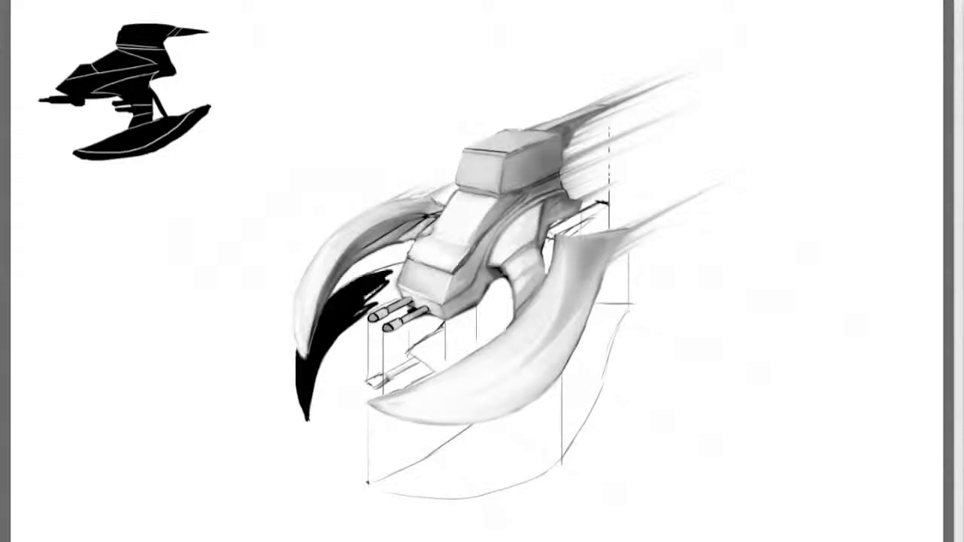
{"action": "mouse_move", "coordinate": [358, 303]}
{"action": "left_mouse_down"}
{"action": "mouse_move", "coordinate": [400, 267]}
{"action": "mouse_move", "coordinate": [391, 300]}
{"action": "mouse_move", "coordinate": [399, 294]}
{"action": "left_mouse_up"}
Step: Fill the cast shadows of the hull and twin cannons with solid black
{"action": "mouse_move", "coordinate": [369, 382]}
{"action": "left_mouse_down"}
{"action": "mouse_move", "coordinate": [437, 353]}
{"action": "mouse_move", "coordinate": [412, 348]}
{"action": "mouse_move", "coordinate": [471, 327]}
{"action": "mouse_move", "coordinate": [414, 362]}
{"action": "mouse_move", "coordinate": [406, 354]}
{"action": "left_mouse_up"}
{"action": "left_click_drag", "start_coordinate": [504, 290], "coordinate": [452, 348]}
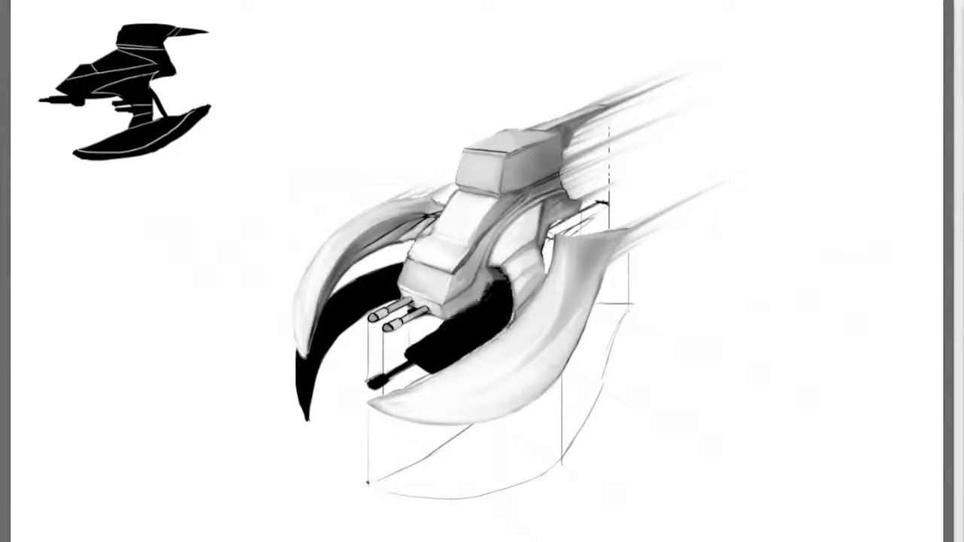
{"action": "mouse_move", "coordinate": [508, 313]}
{"action": "left_mouse_down"}
{"action": "mouse_move", "coordinate": [471, 352]}
{"action": "mouse_move", "coordinate": [401, 390]}
{"action": "left_mouse_up"}
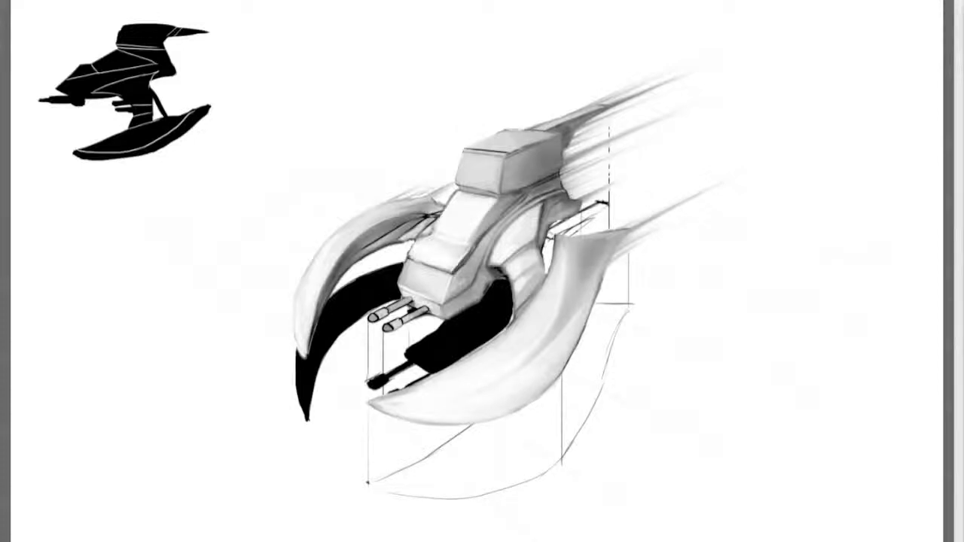
Step: Fill the foreground wing's and tail fin's cast shadows solid, and lighten all the ground shadows to mid grey
{"action": "mouse_move", "coordinate": [536, 423]}
{"action": "left_mouse_down"}
{"action": "mouse_move", "coordinate": [369, 482]}
{"action": "mouse_move", "coordinate": [513, 481]}
{"action": "mouse_move", "coordinate": [553, 461]}
{"action": "left_mouse_up"}
{"action": "left_click_drag", "start_coordinate": [512, 487], "coordinate": [563, 455]}
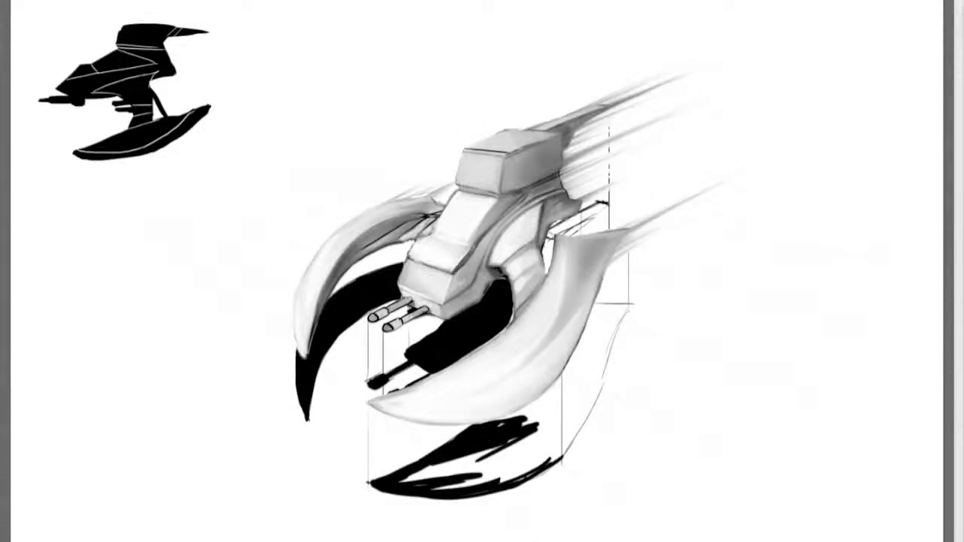
{"action": "mouse_move", "coordinate": [407, 486]}
{"action": "left_mouse_down"}
{"action": "mouse_move", "coordinate": [538, 425]}
{"action": "mouse_move", "coordinate": [591, 367]}
{"action": "left_mouse_up"}
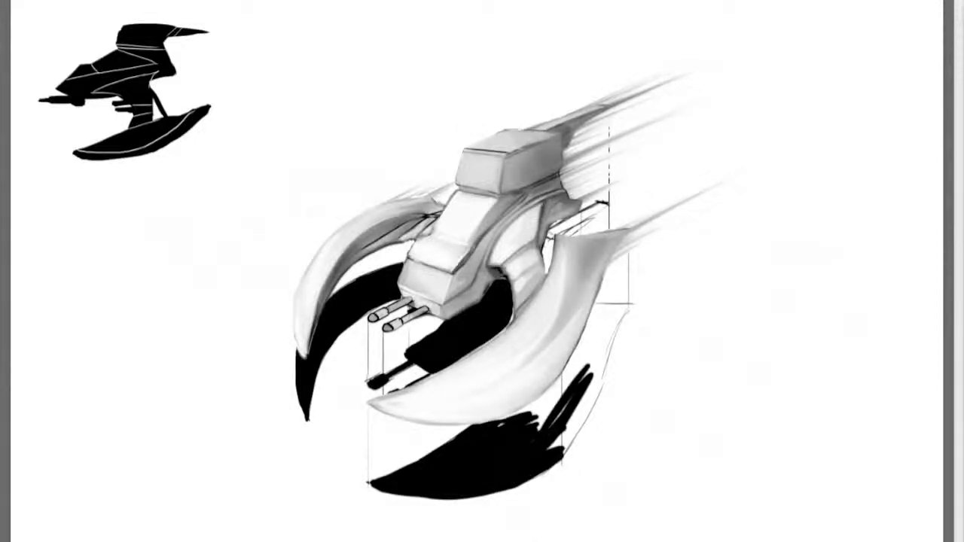
{"action": "left_click_drag", "start_coordinate": [520, 427], "coordinate": [589, 351]}
{"action": "left_click_drag", "start_coordinate": [564, 452], "coordinate": [608, 319]}
{"action": "left_click_drag", "start_coordinate": [607, 369], "coordinate": [624, 309]}
{"action": "left_click_drag", "start_coordinate": [584, 335], "coordinate": [631, 304]}
{"action": "mouse_move", "coordinate": [548, 272]}
{"action": "left_mouse_down"}
{"action": "mouse_move", "coordinate": [546, 237]}
{"action": "mouse_move", "coordinate": [610, 202]}
{"action": "left_mouse_up"}
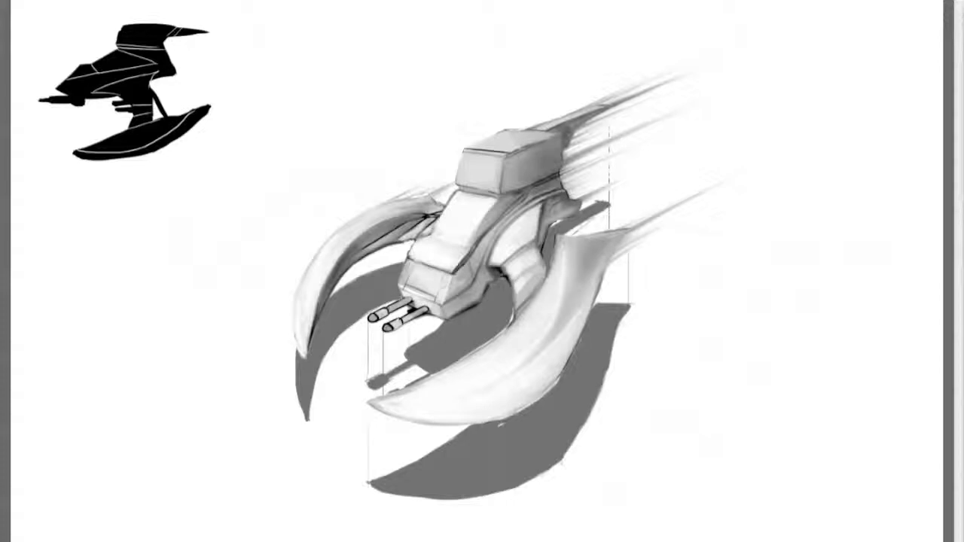
Step: Draw thin panel lines on the side of the nose and the side and roof of the upper block
{"action": "left_click_drag", "start_coordinate": [456, 274], "coordinate": [489, 237]}
{"action": "mouse_move", "coordinate": [441, 311]}
{"action": "left_mouse_down"}
{"action": "mouse_move", "coordinate": [448, 319]}
{"action": "mouse_move", "coordinate": [479, 275]}
{"action": "left_mouse_up"}
{"action": "left_click_drag", "start_coordinate": [506, 174], "coordinate": [524, 170]}
{"action": "mouse_move", "coordinate": [503, 175]}
{"action": "left_mouse_down"}
{"action": "mouse_move", "coordinate": [503, 192]}
{"action": "mouse_move", "coordinate": [524, 186]}
{"action": "left_mouse_up"}
{"action": "left_click_drag", "start_coordinate": [528, 150], "coordinate": [551, 143]}
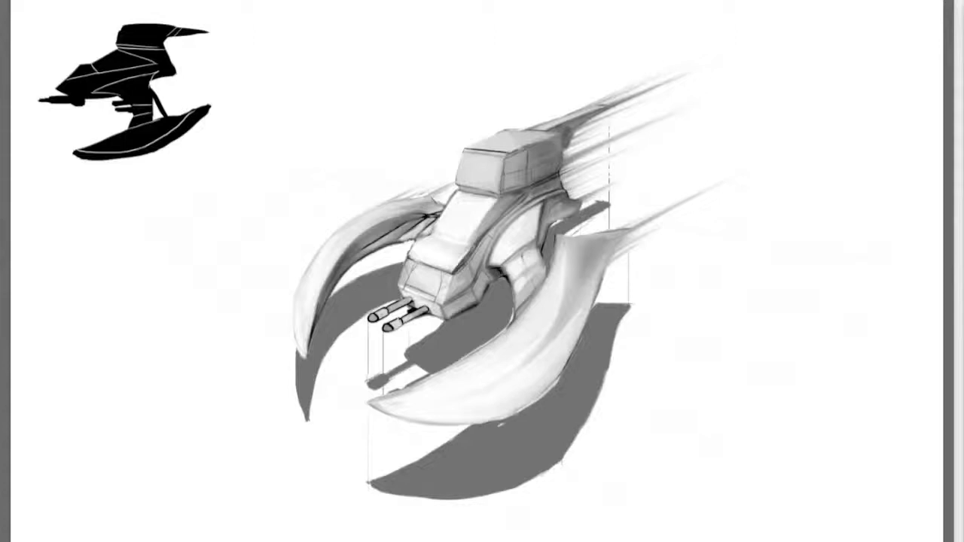
Step: Add panel seams to the side armour and rear pod, and a dark vent on the upper block's side
{"action": "mouse_move", "coordinate": [515, 280]}
{"action": "left_mouse_down"}
{"action": "mouse_move", "coordinate": [533, 265]}
{"action": "mouse_move", "coordinate": [539, 273]}
{"action": "left_mouse_up"}
{"action": "left_click_drag", "start_coordinate": [519, 249], "coordinate": [523, 244]}
{"action": "mouse_move", "coordinate": [533, 166]}
{"action": "left_mouse_down"}
{"action": "mouse_move", "coordinate": [551, 161]}
{"action": "mouse_move", "coordinate": [546, 168]}
{"action": "left_mouse_up"}
{"action": "left_click_drag", "start_coordinate": [552, 214], "coordinate": [549, 218]}
{"action": "mouse_move", "coordinate": [554, 204]}
{"action": "left_mouse_down"}
{"action": "mouse_move", "coordinate": [565, 207]}
{"action": "mouse_move", "coordinate": [560, 200]}
{"action": "mouse_move", "coordinate": [538, 222]}
{"action": "mouse_move", "coordinate": [546, 196]}
{"action": "left_mouse_up"}
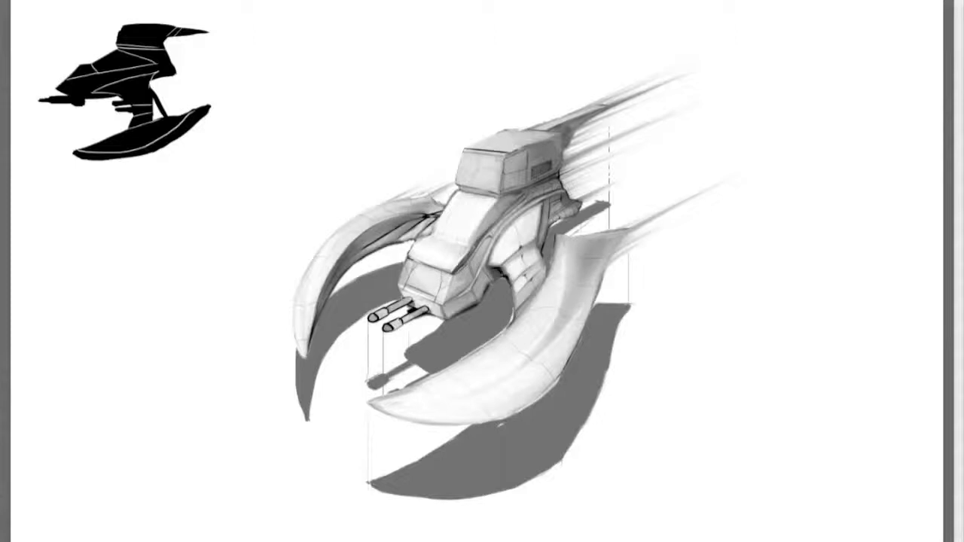
Step: Darken the side armour's outlines and seams, and add panel lines to the upper block's roof
{"action": "mouse_move", "coordinate": [522, 195]}
{"action": "left_mouse_down"}
{"action": "mouse_move", "coordinate": [539, 184]}
{"action": "mouse_move", "coordinate": [560, 194]}
{"action": "left_mouse_up"}
{"action": "left_click_drag", "start_coordinate": [538, 247], "coordinate": [542, 205]}
{"action": "left_click_drag", "start_coordinate": [522, 254], "coordinate": [509, 265]}
{"action": "mouse_move", "coordinate": [505, 231]}
{"action": "left_mouse_down"}
{"action": "mouse_move", "coordinate": [493, 252]}
{"action": "mouse_move", "coordinate": [535, 206]}
{"action": "left_mouse_up"}
{"action": "left_click_drag", "start_coordinate": [556, 143], "coordinate": [561, 135]}
{"action": "left_click_drag", "start_coordinate": [519, 149], "coordinate": [528, 145]}
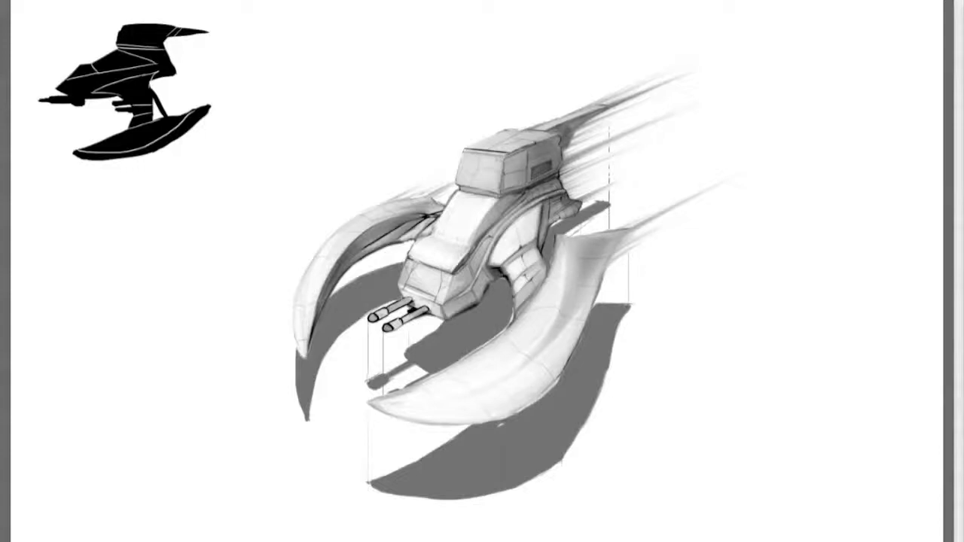
Step: Refine the cannon muzzle and sharpen the edges of the nose, tail fin, far wing and foreground wing
{"action": "mouse_move", "coordinate": [385, 324]}
{"action": "left_mouse_down"}
{"action": "mouse_move", "coordinate": [385, 332]}
{"action": "mouse_move", "coordinate": [402, 327]}
{"action": "left_mouse_up"}
{"action": "left_click_drag", "start_coordinate": [402, 278], "coordinate": [400, 296]}
{"action": "left_click_drag", "start_coordinate": [558, 124], "coordinate": [574, 118]}
{"action": "mouse_move", "coordinate": [510, 129]}
{"action": "left_mouse_down"}
{"action": "mouse_move", "coordinate": [529, 131]}
{"action": "mouse_move", "coordinate": [510, 131]}
{"action": "left_mouse_up"}
{"action": "mouse_move", "coordinate": [575, 128]}
{"action": "left_mouse_down"}
{"action": "mouse_move", "coordinate": [568, 146]}
{"action": "mouse_move", "coordinate": [557, 128]}
{"action": "mouse_move", "coordinate": [600, 104]}
{"action": "left_mouse_up"}
{"action": "left_click_drag", "start_coordinate": [373, 225], "coordinate": [409, 215]}
{"action": "mouse_move", "coordinate": [406, 388]}
{"action": "left_mouse_down"}
{"action": "mouse_move", "coordinate": [469, 354]}
{"action": "mouse_move", "coordinate": [460, 360]}
{"action": "left_mouse_up"}
{"action": "mouse_move", "coordinate": [435, 375]}
{"action": "left_mouse_down"}
{"action": "mouse_move", "coordinate": [481, 347]}
{"action": "mouse_move", "coordinate": [434, 375]}
{"action": "left_mouse_up"}
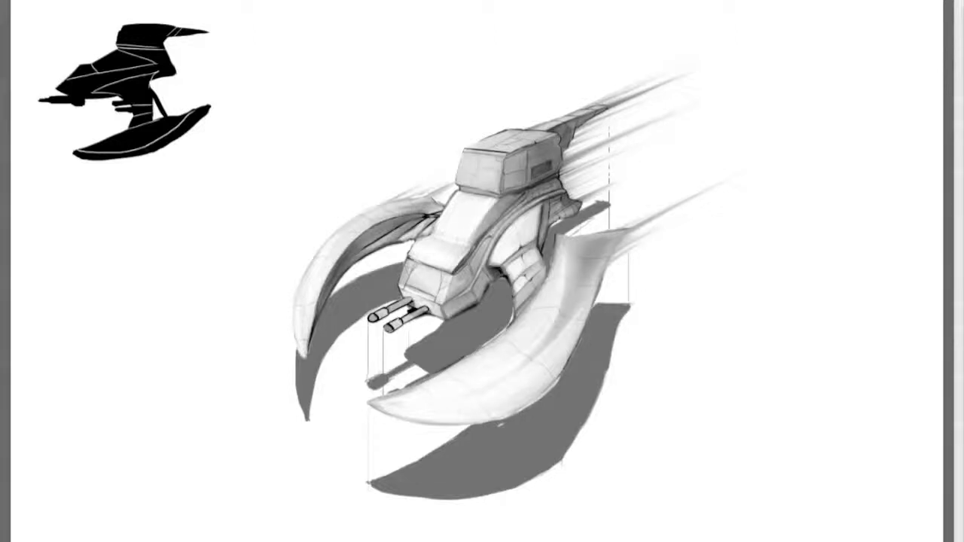
Step: Sharpen the foreground wing's tip and armour edge, and draw a small emblem with lettering on the side armour
{"action": "left_click_drag", "start_coordinate": [367, 400], "coordinate": [397, 410]}
{"action": "left_click_drag", "start_coordinate": [496, 273], "coordinate": [544, 277]}
{"action": "left_click_drag", "start_coordinate": [445, 410], "coordinate": [449, 414]}
{"action": "key", "text": "ctrl+z"}
{"action": "key", "text": "ctrl+z"}
{"action": "left_click_drag", "start_coordinate": [526, 232], "coordinate": [527, 240]}
{"action": "left_click_drag", "start_coordinate": [522, 231], "coordinate": [535, 223]}
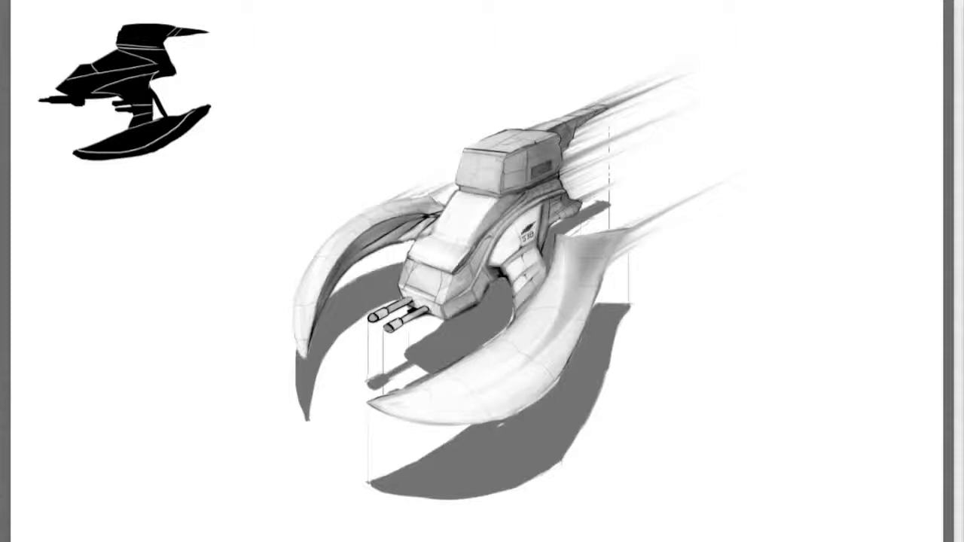